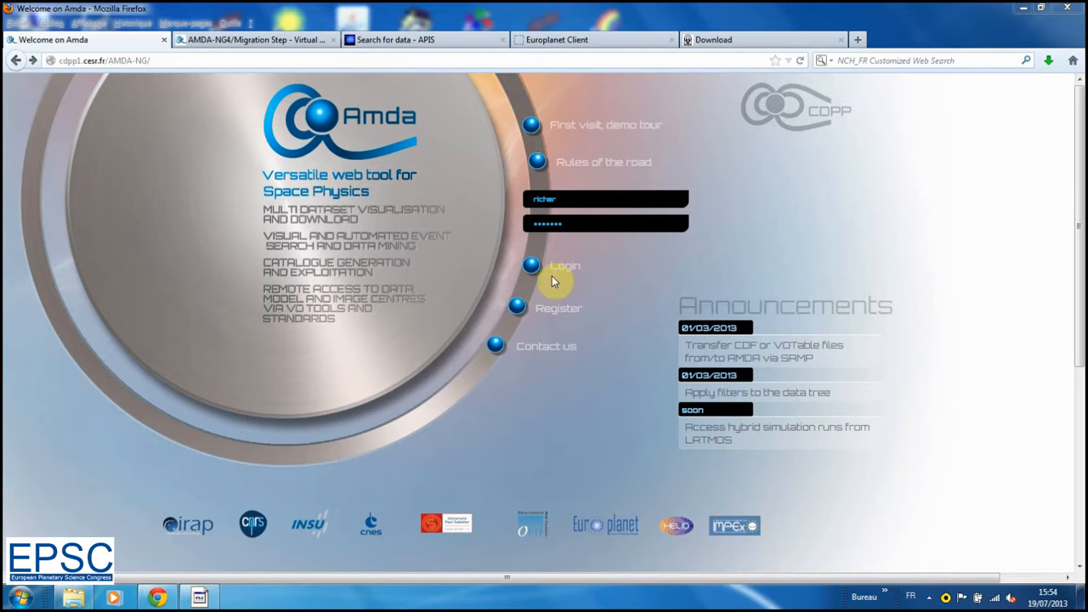
Step: Log in to AMDA and build a plot with Cassini MAG RTN_1sec b_rtn and b_mag in two separate panels
click(532, 268)
click(219, 40)
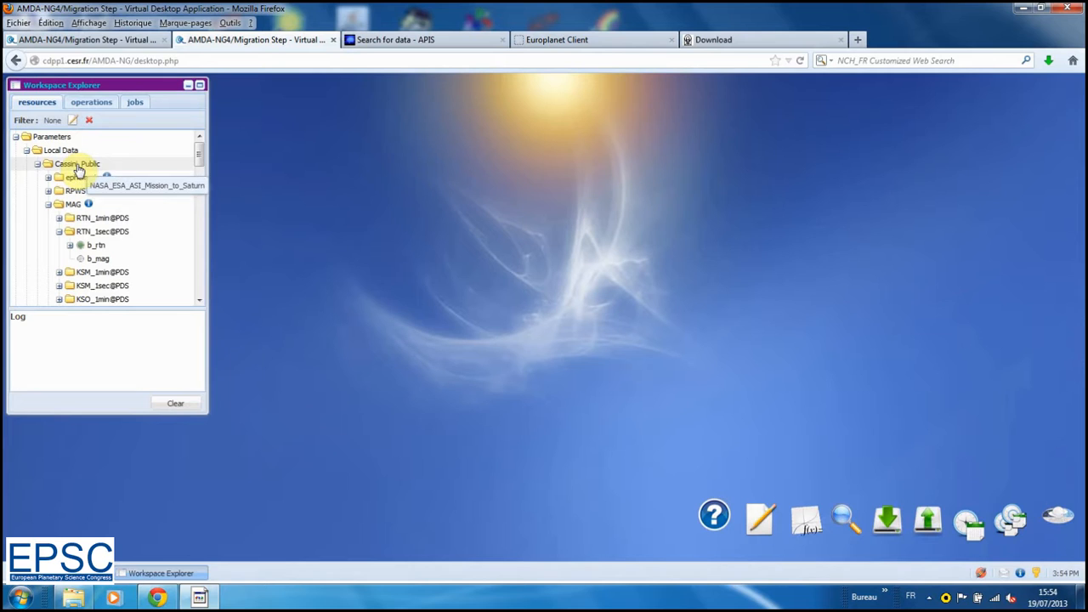
click(791, 526)
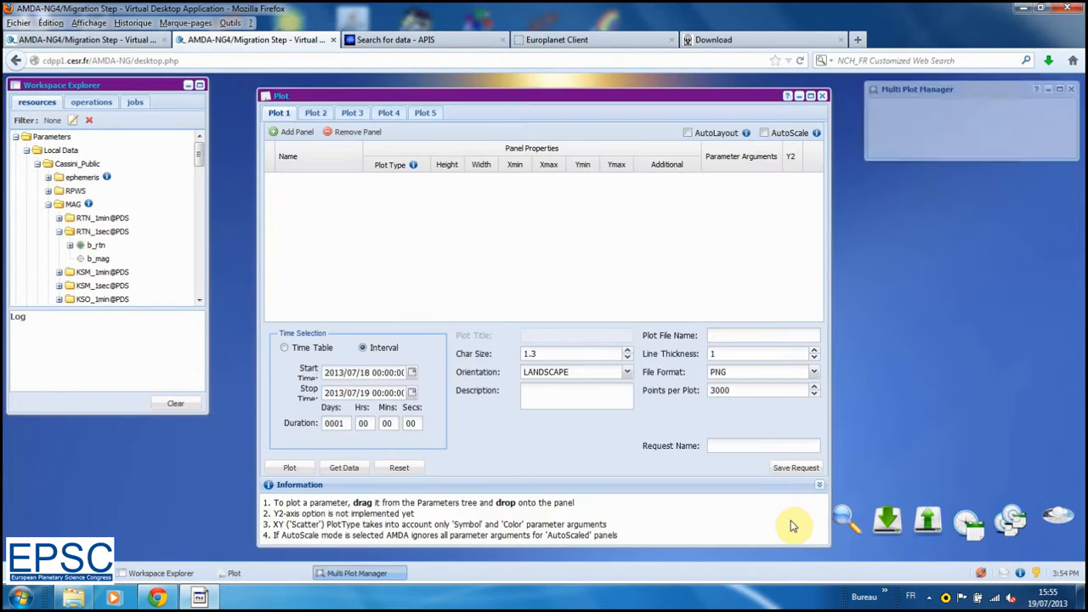
drag(95, 245, 297, 217)
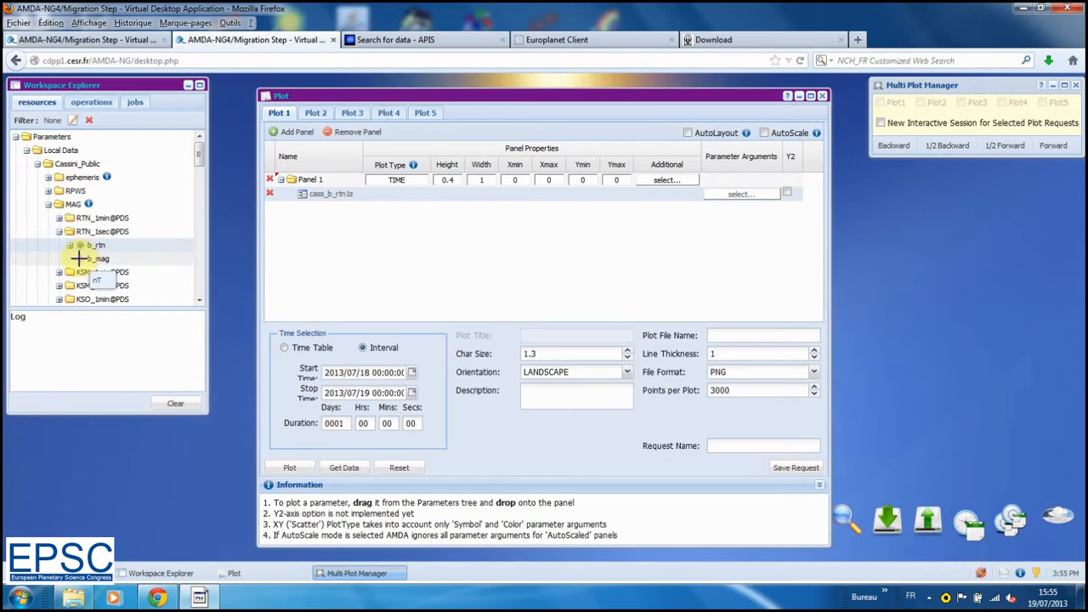
drag(95, 259, 293, 227)
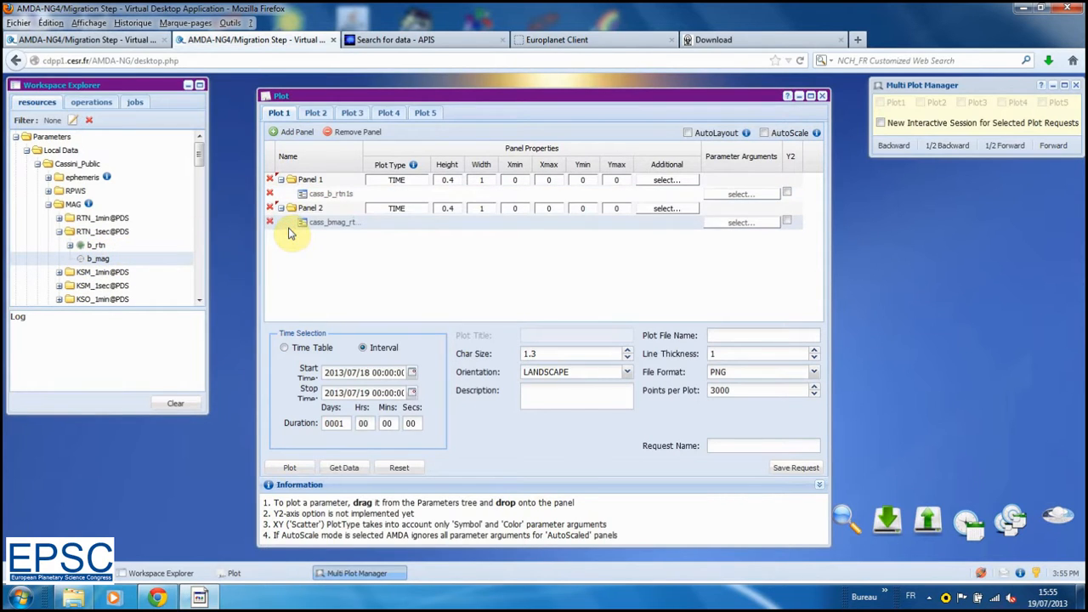
Step: Set the plot interval from 2004/01/13 to 2004/01/30 and generate the plot
click(345, 372)
text(04/)
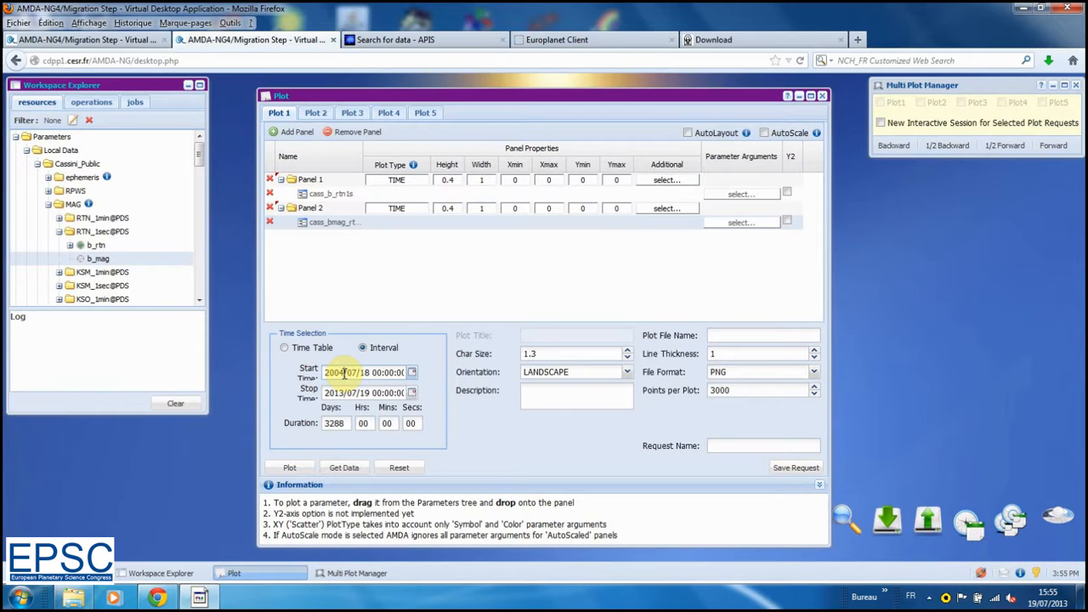
text(01/)
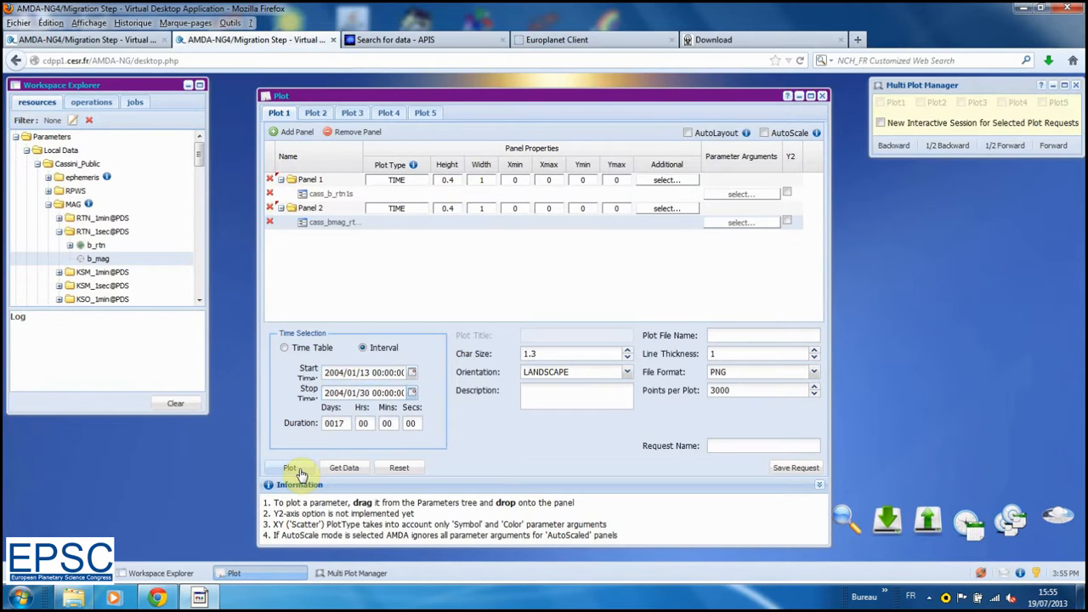
click(296, 470)
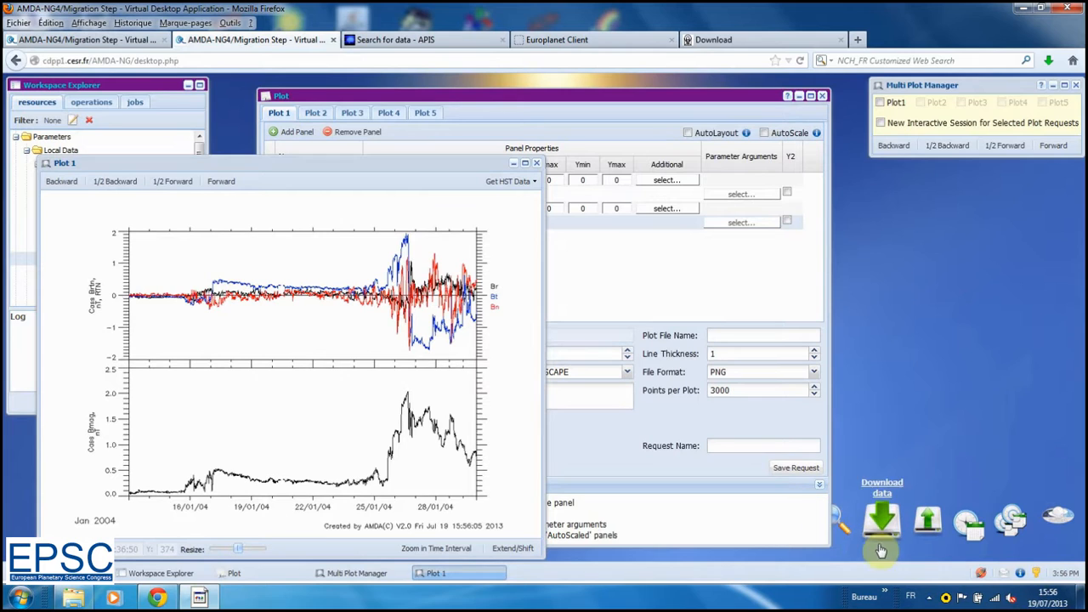
Step: Connect AMDA to the SAMP hub, authorizing its registration, and request the HST Giant Planet Auroral Emissions data for the plotted interval
click(980, 573)
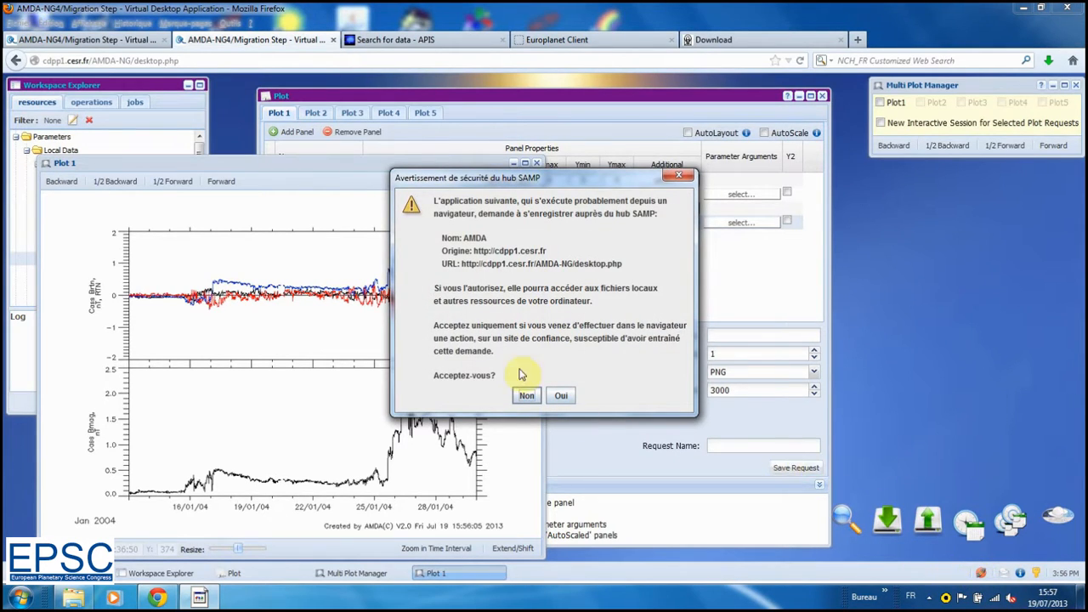
click(557, 395)
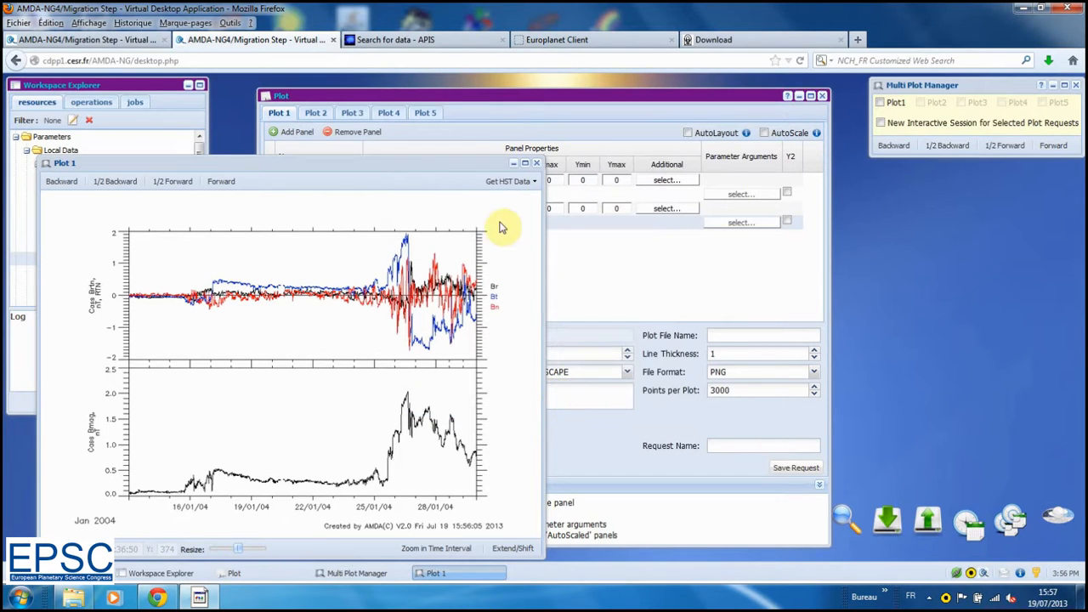
click(501, 183)
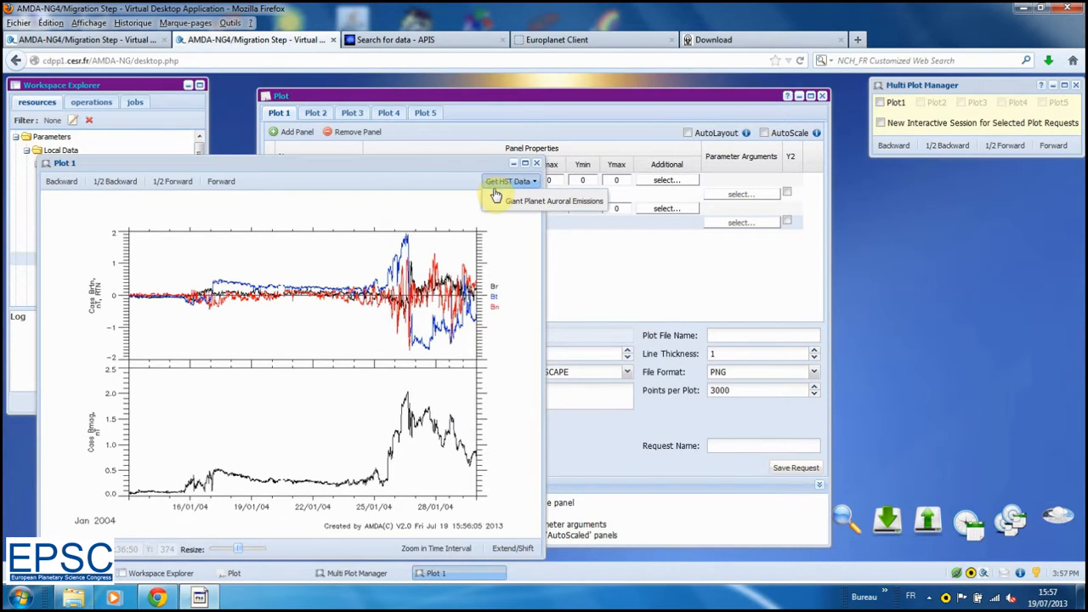
click(495, 201)
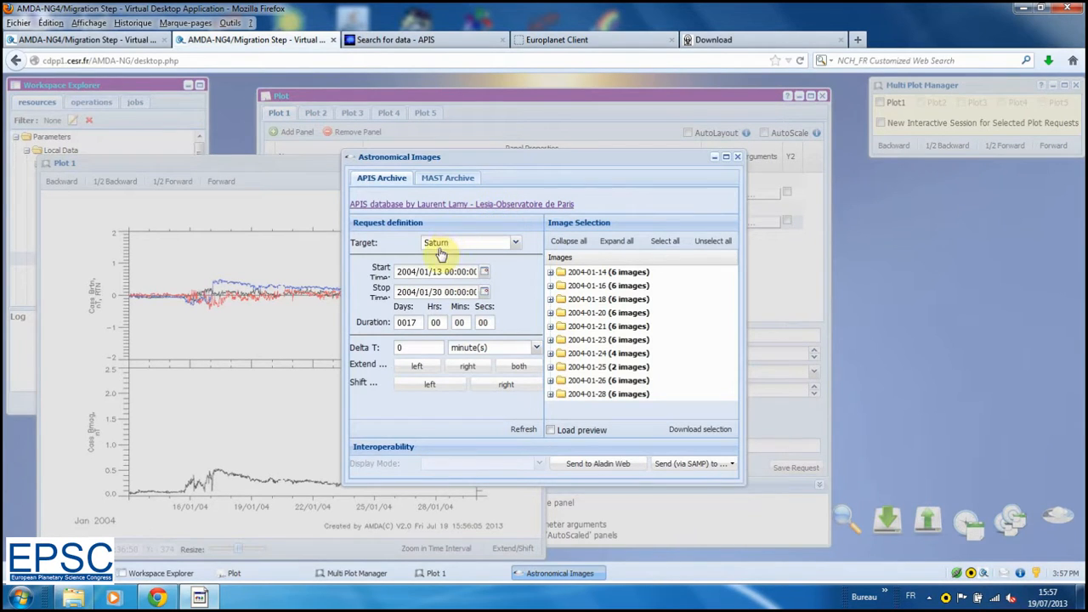
Step: Set the APIS image request from 2004/01/15 to 2004/01/25 and refresh the image list
key(BackSpace)
text(5)
click(440, 291)
key(BackSpace)
key(BackSpace)
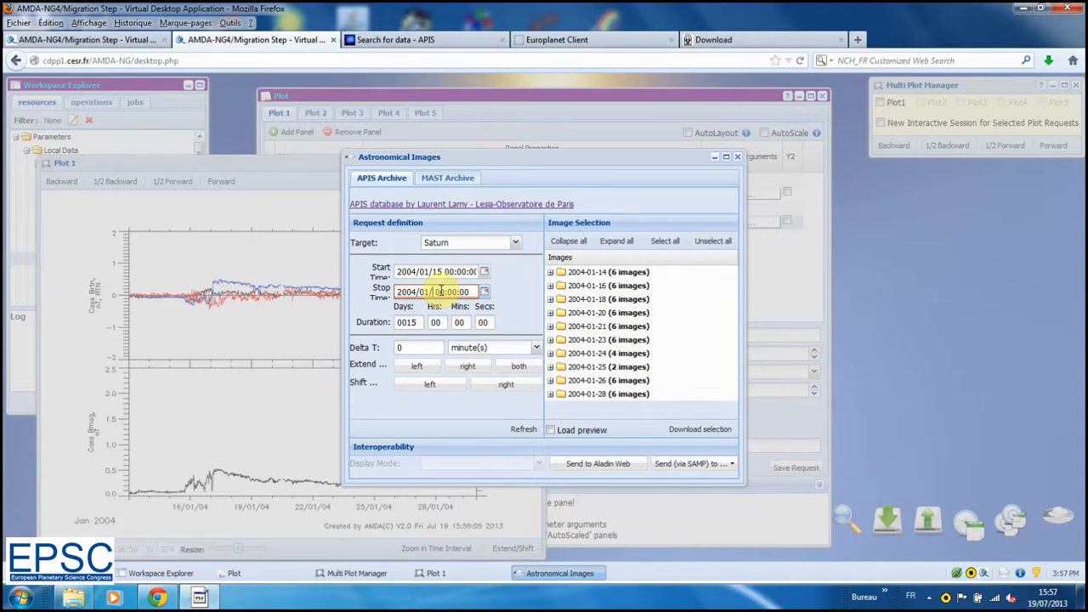
text(25)
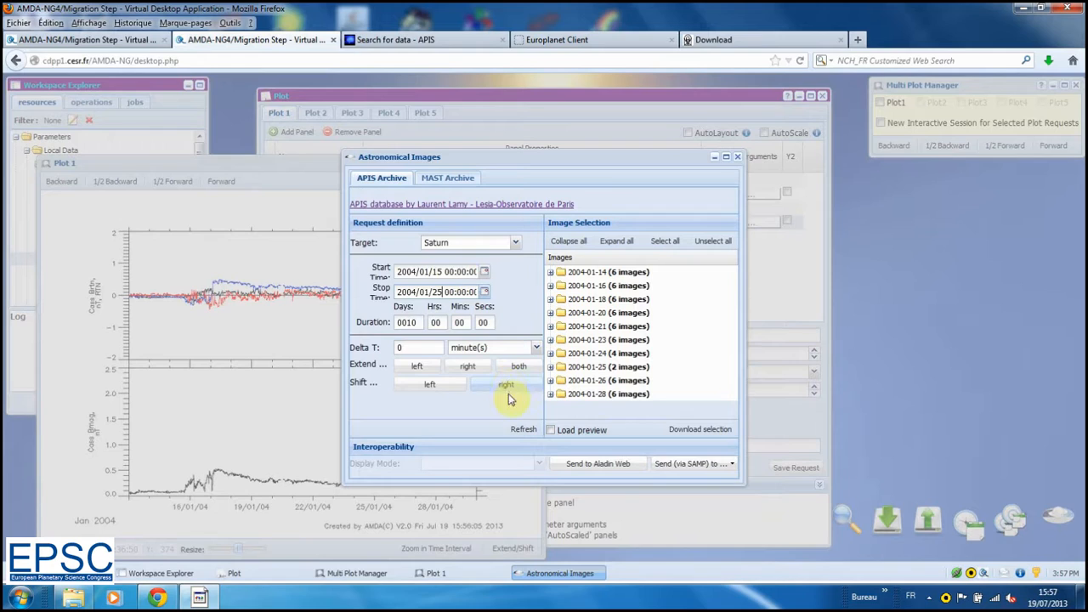
click(524, 432)
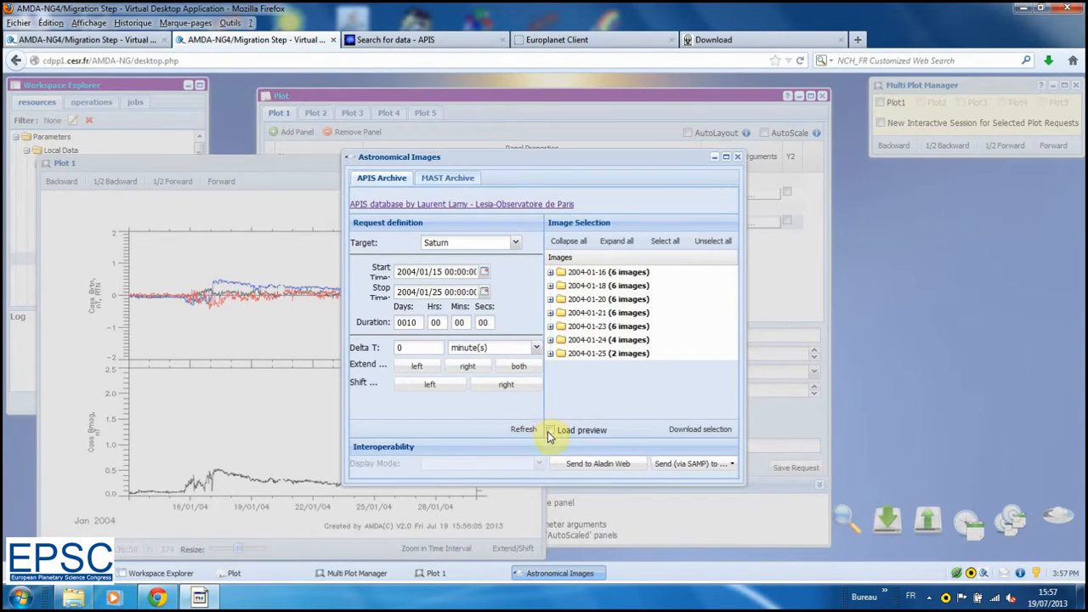
Step: Enable image previews and look through the original data images of 2004-01-16
click(550, 430)
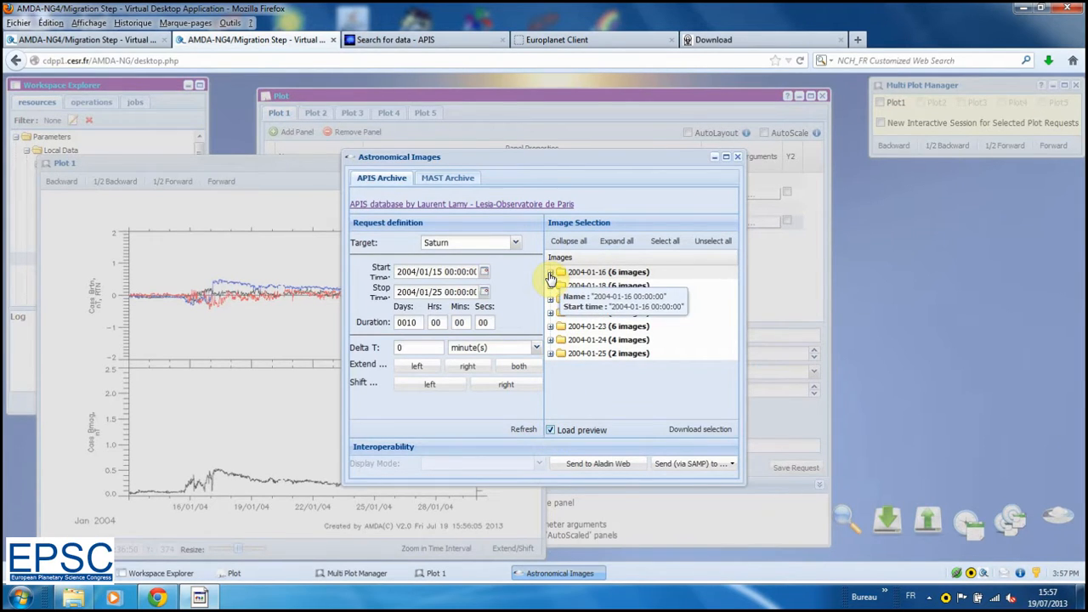
click(550, 272)
mouse_move(594, 290)
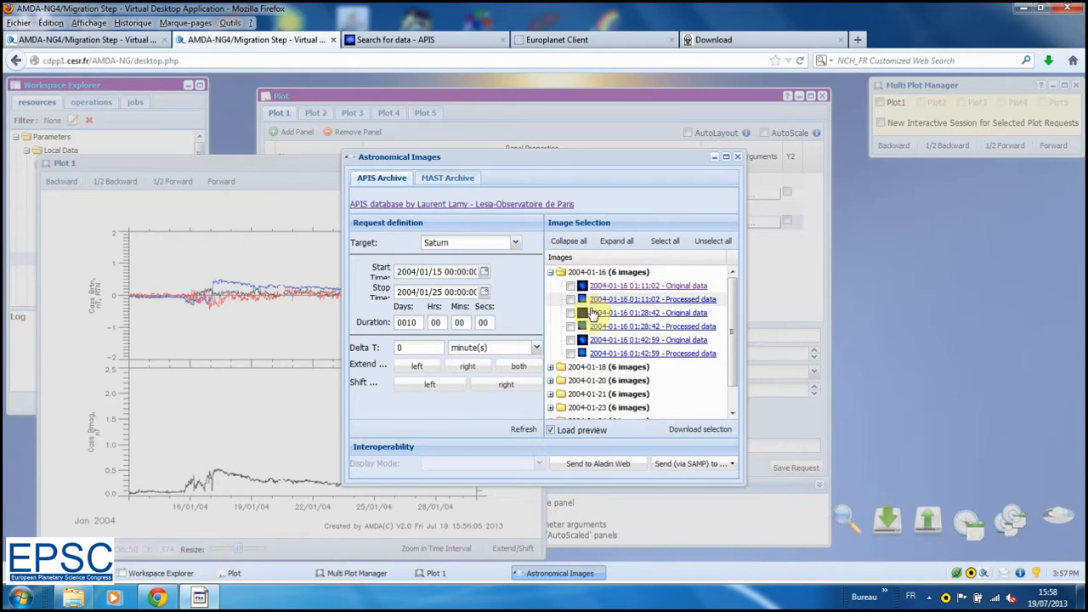
mouse_move(594, 314)
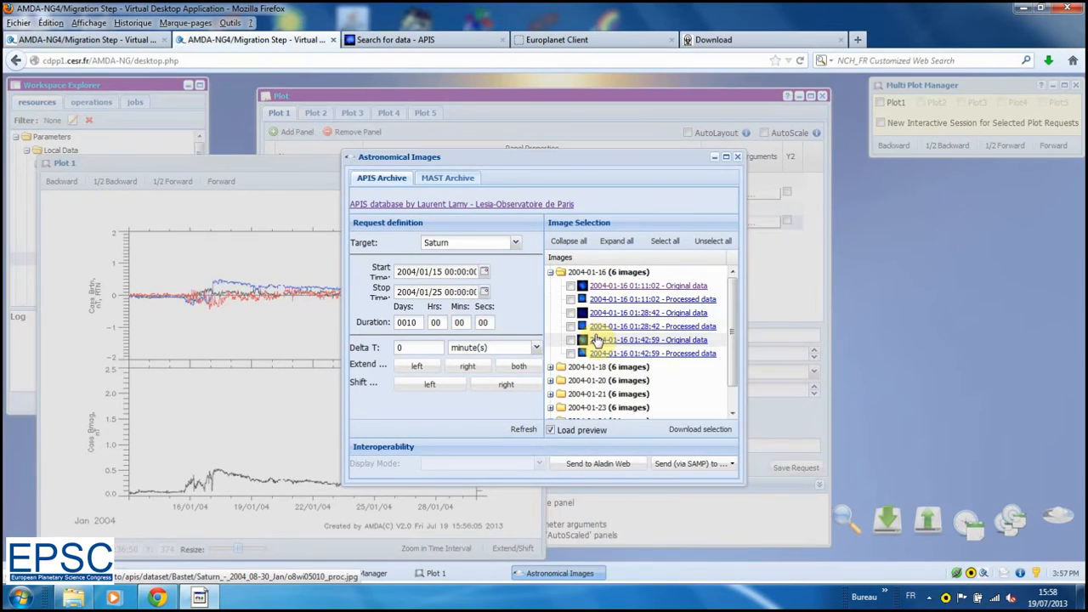
mouse_move(598, 340)
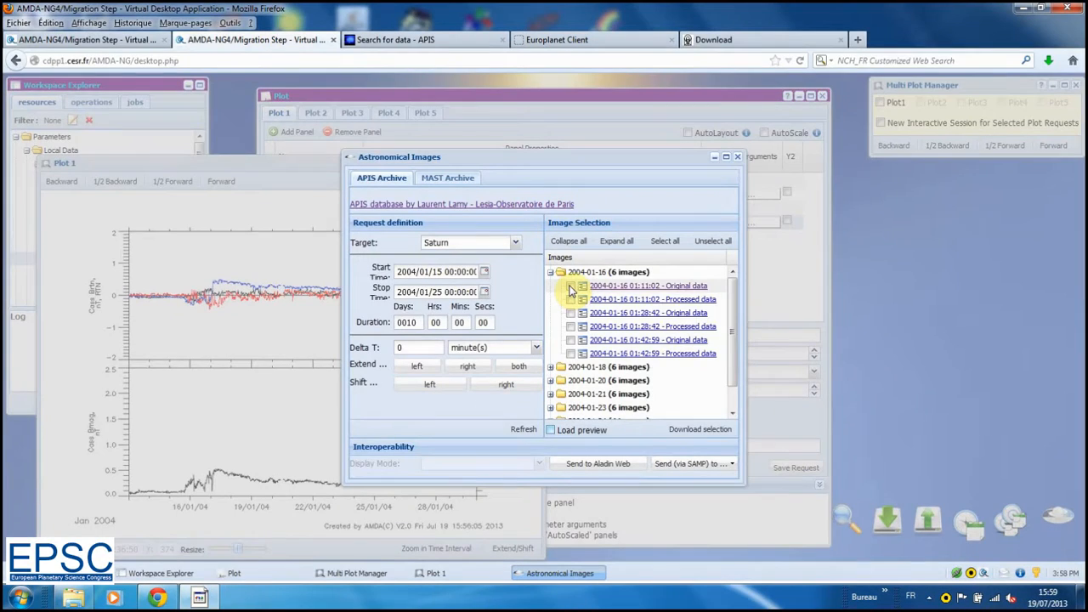
Step: Select the first original data image of 2004-01-16, 2004-01-18, 2004-01-20 and 2004-01-21 and send them to Aladin Web
click(571, 289)
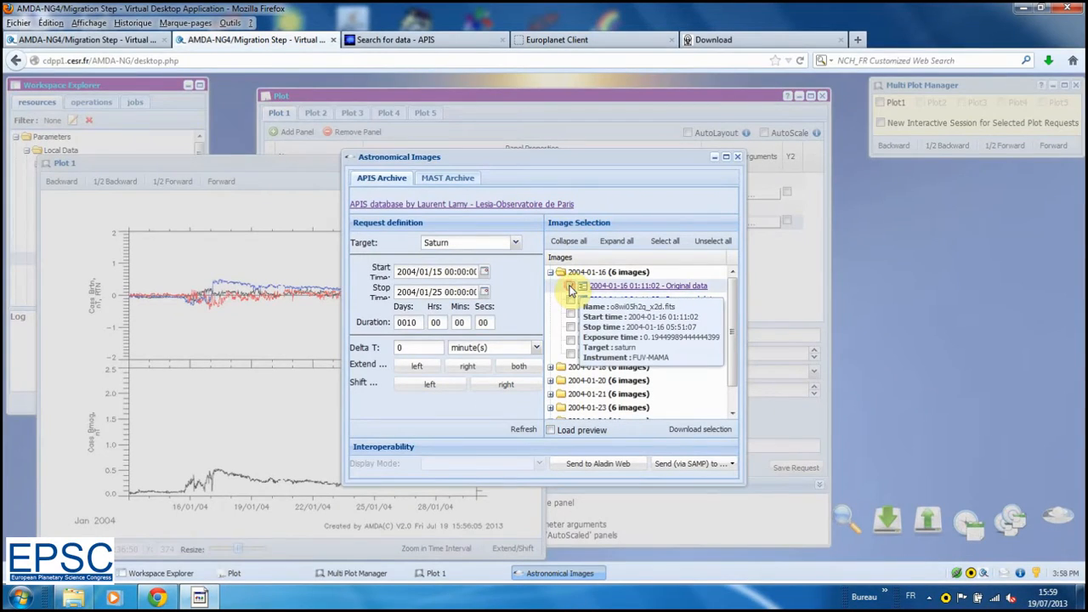
click(551, 370)
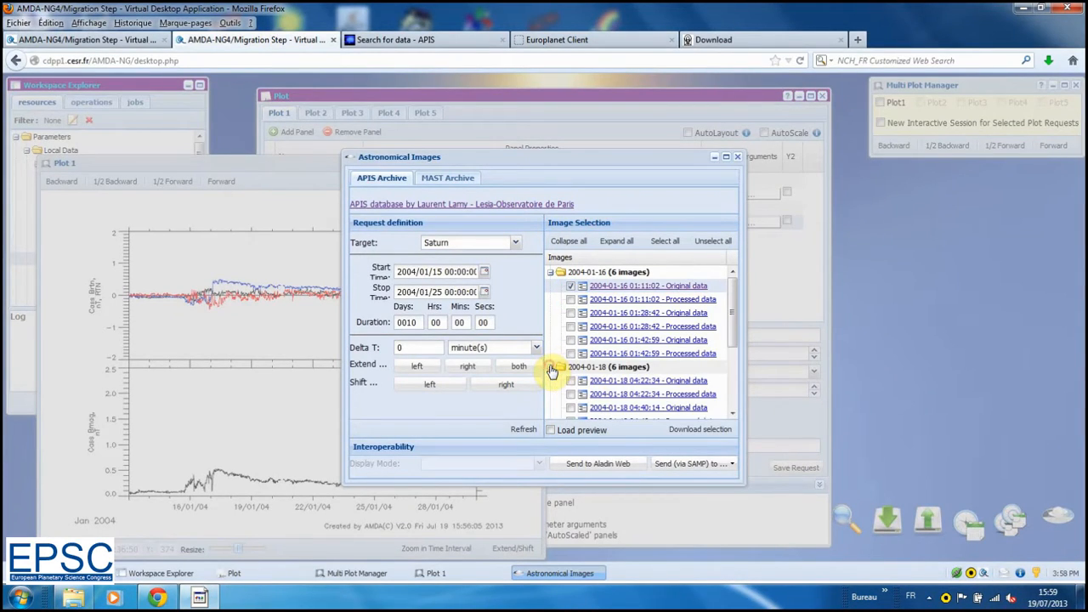
click(571, 382)
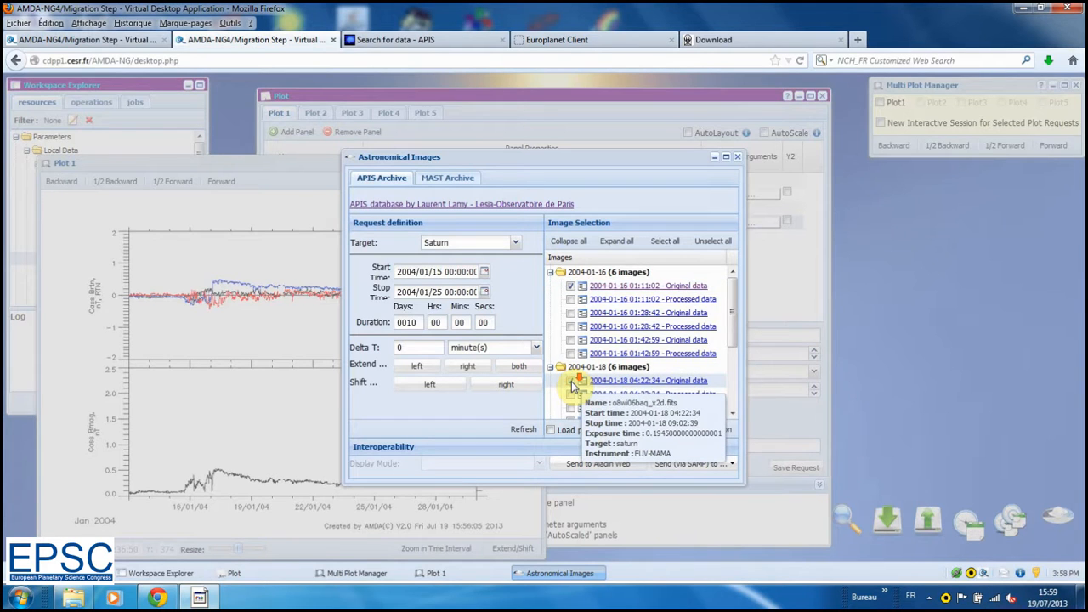
scroll(568, 380, down, 3)
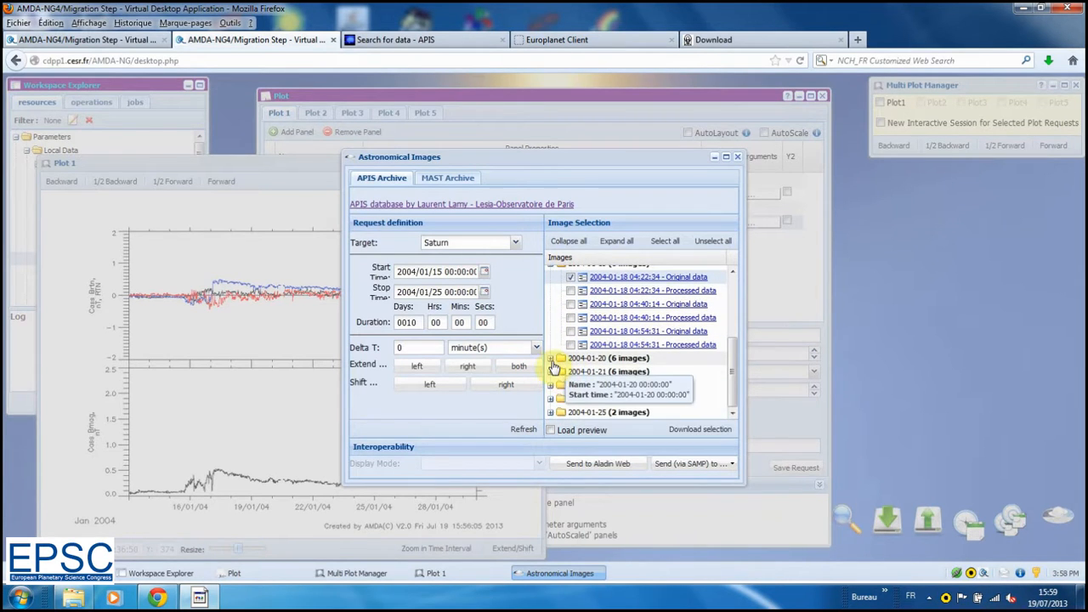
click(551, 359)
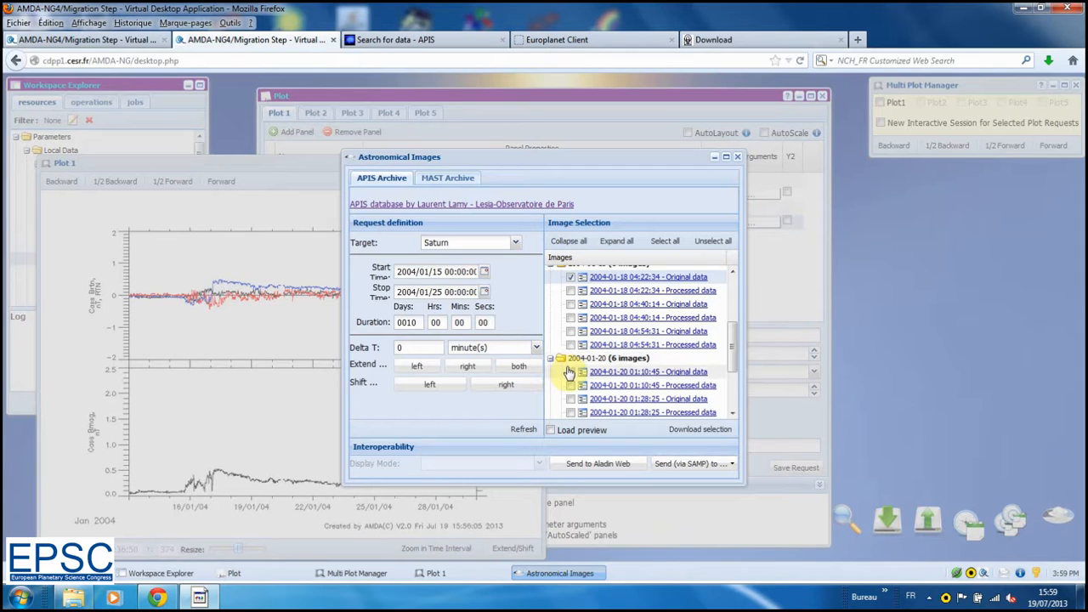
click(571, 371)
scroll(571, 377, down, 2)
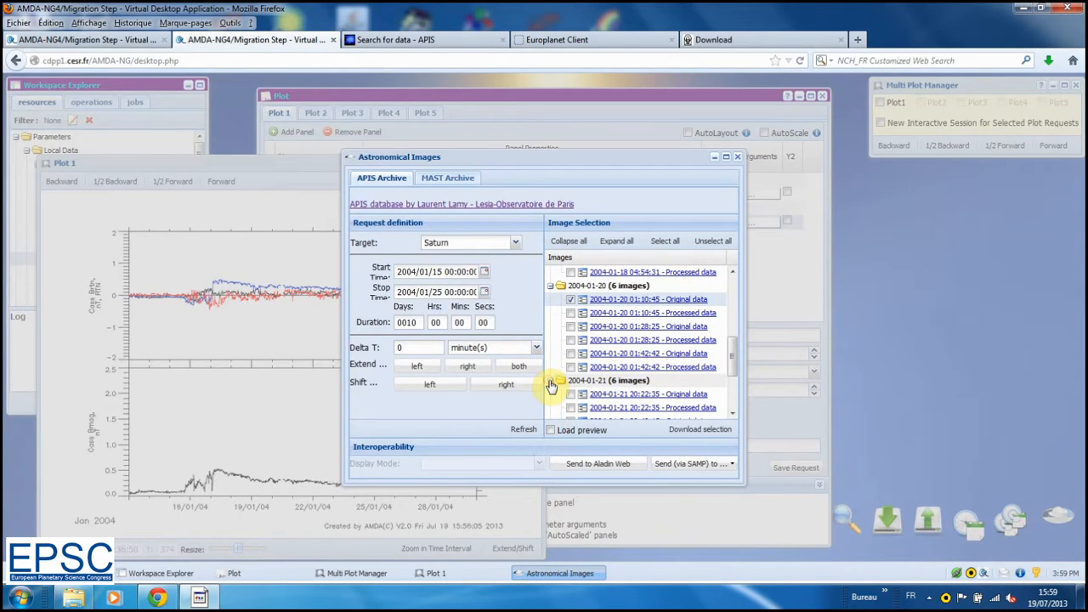
click(550, 381)
click(570, 395)
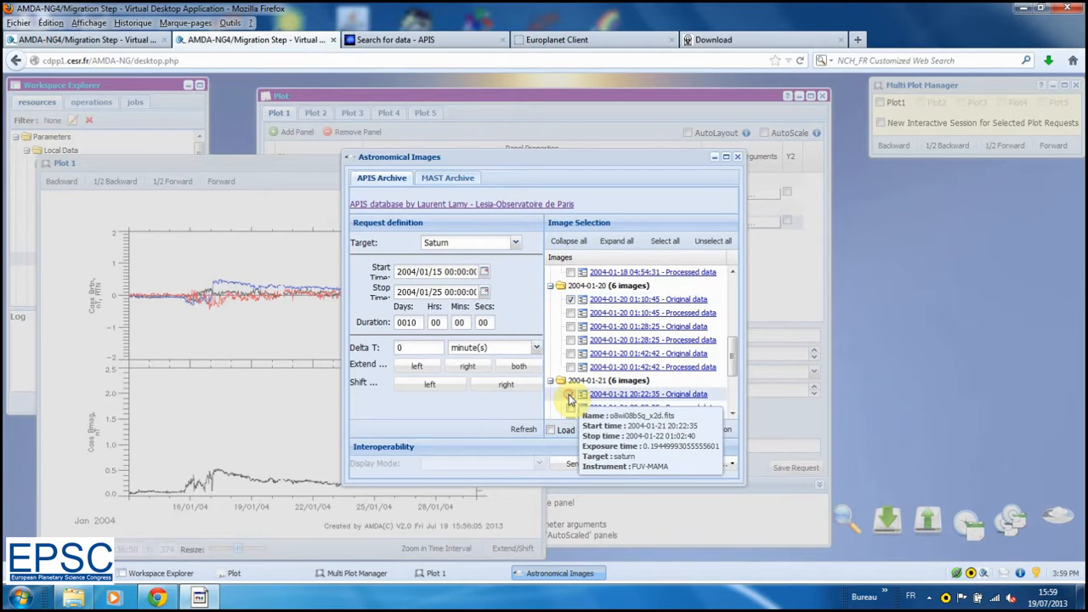
click(569, 464)
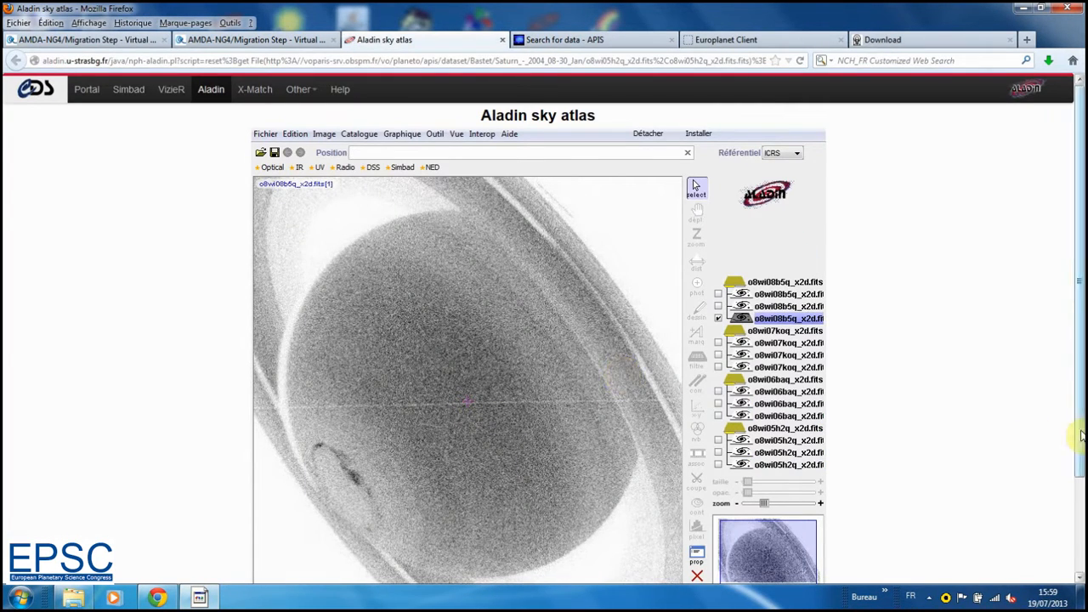
Step: Split the Aladin display into four views and show the first image of o8wi07koq, o8wi06baq and o8wi05h2q in the empty ones
scroll(812, 565, down, 2)
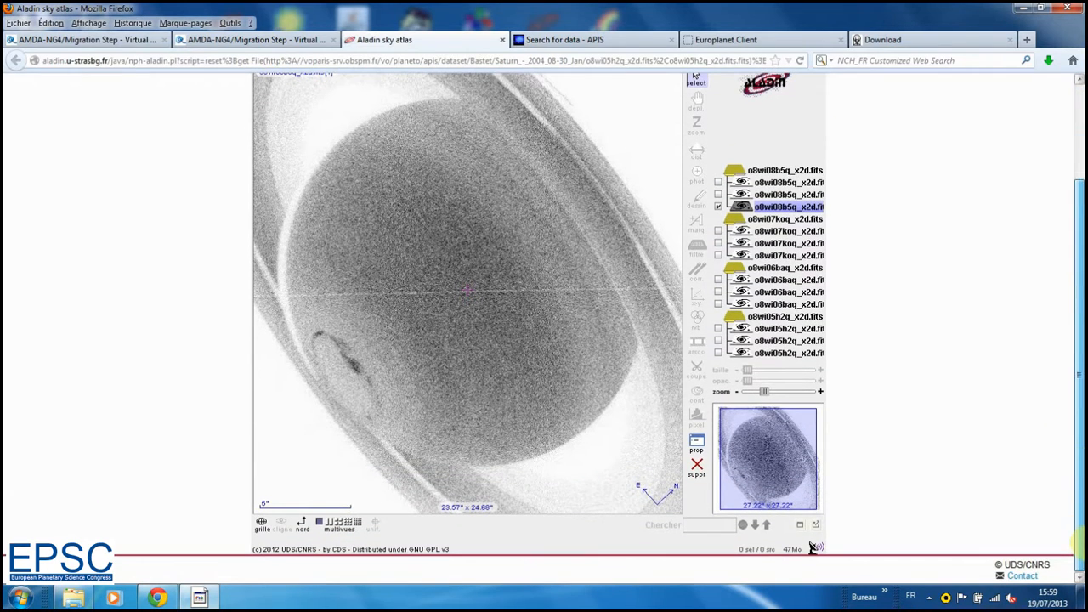
click(338, 523)
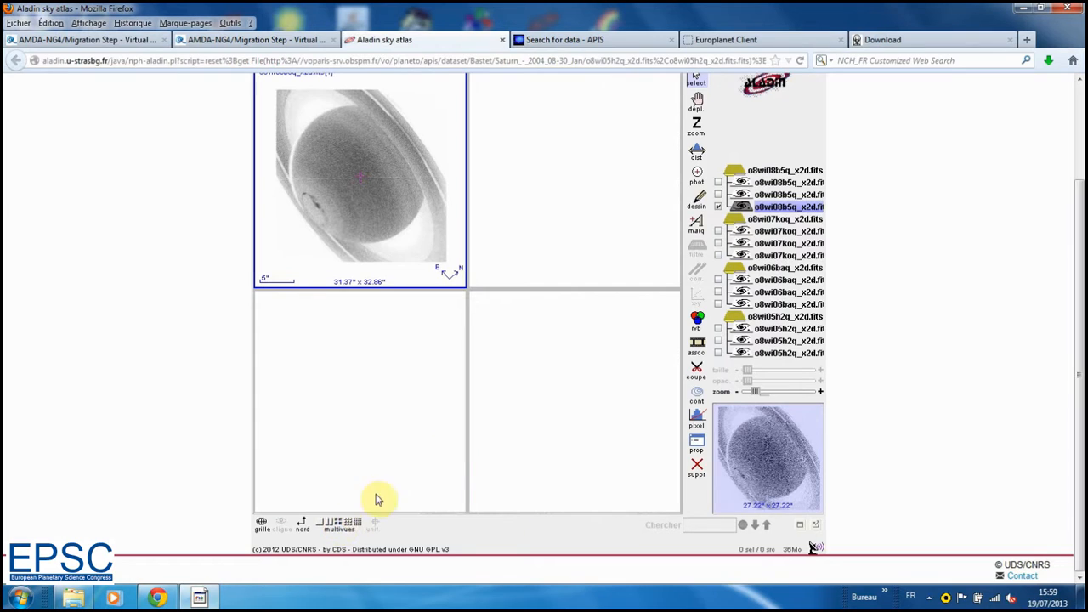
click(718, 253)
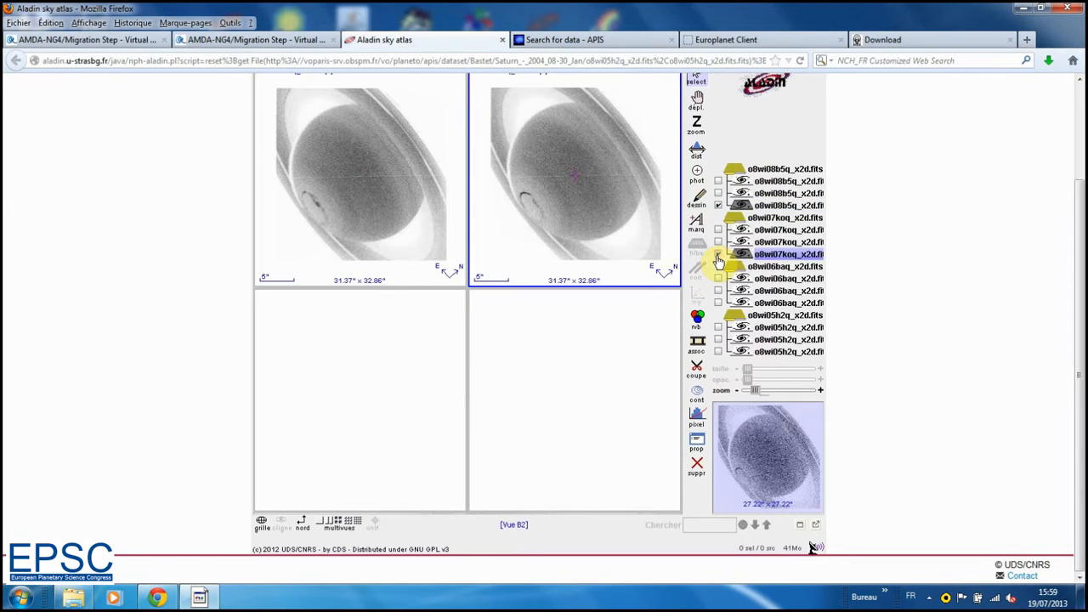
click(718, 303)
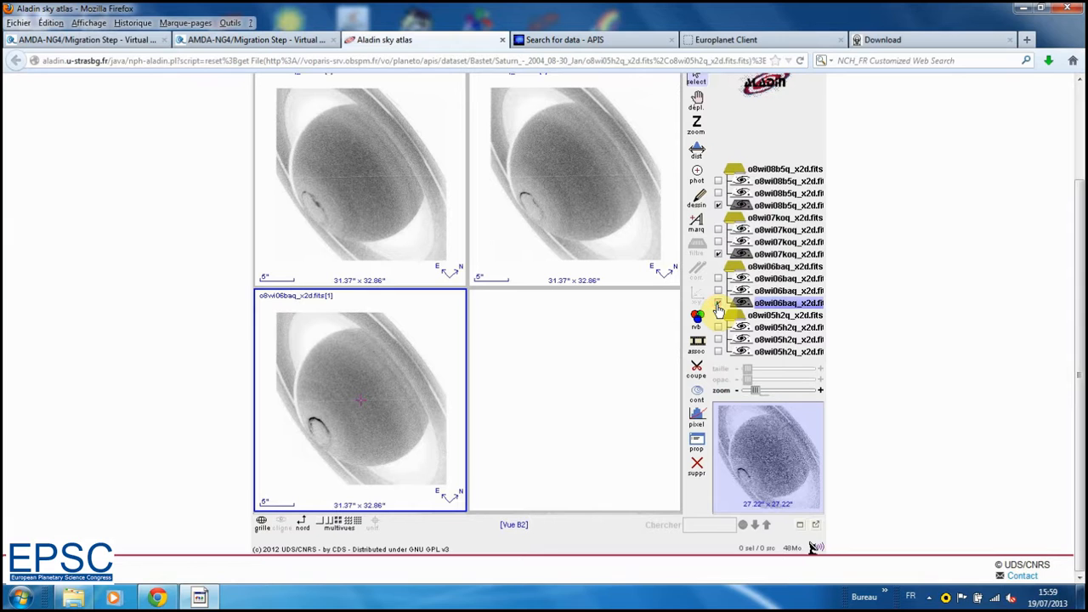
click(718, 350)
scroll(879, 323, up, 1)
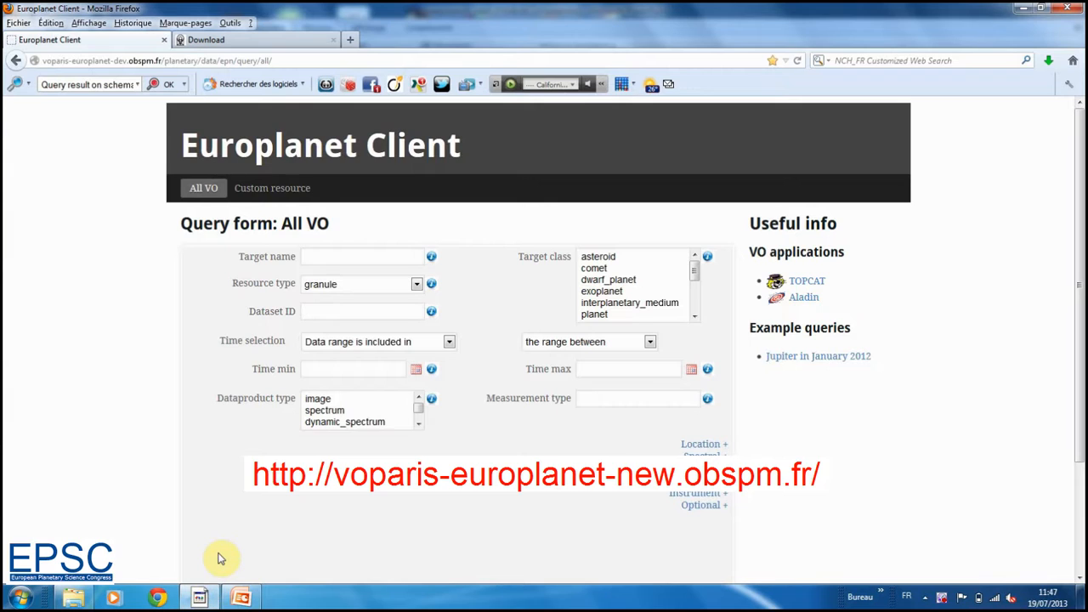
Step: Query all VO resources in the Europlanet Client for target saturn with dataproduct type spectrum
click(332, 255)
text(sa)
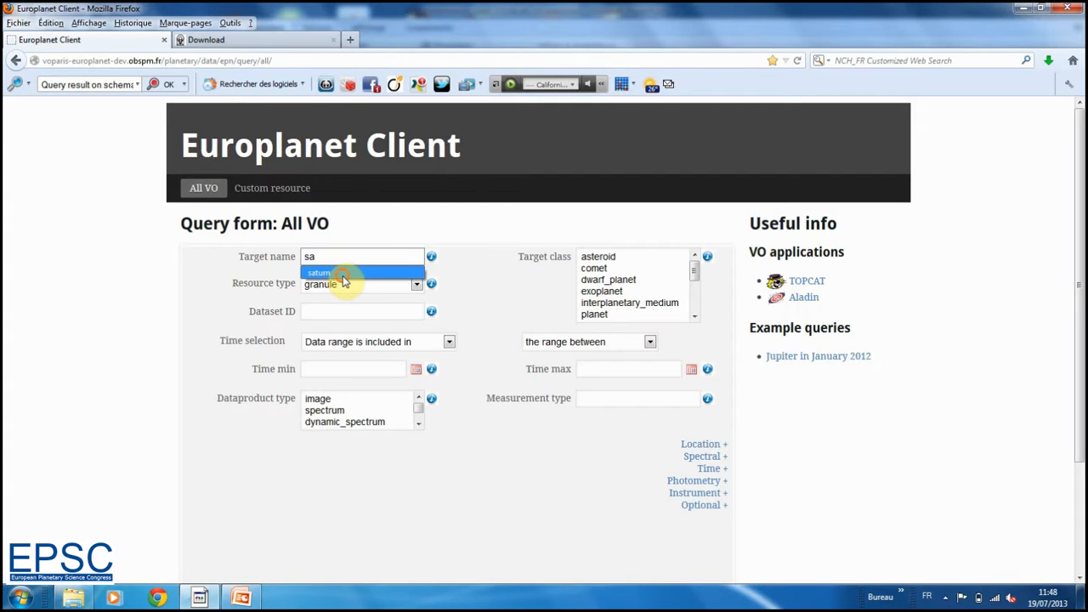
click(342, 275)
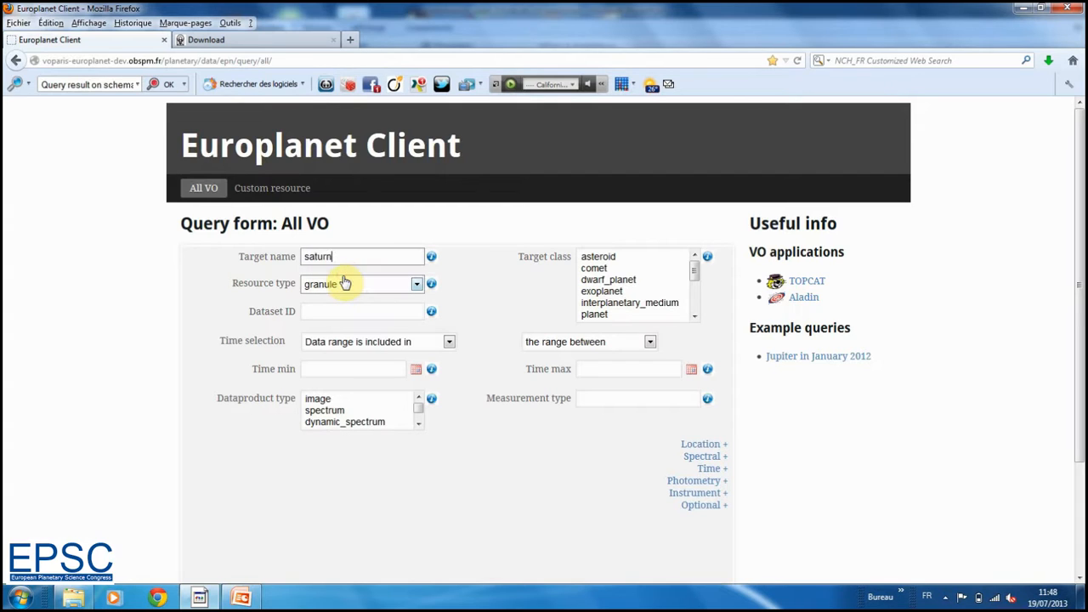
click(334, 410)
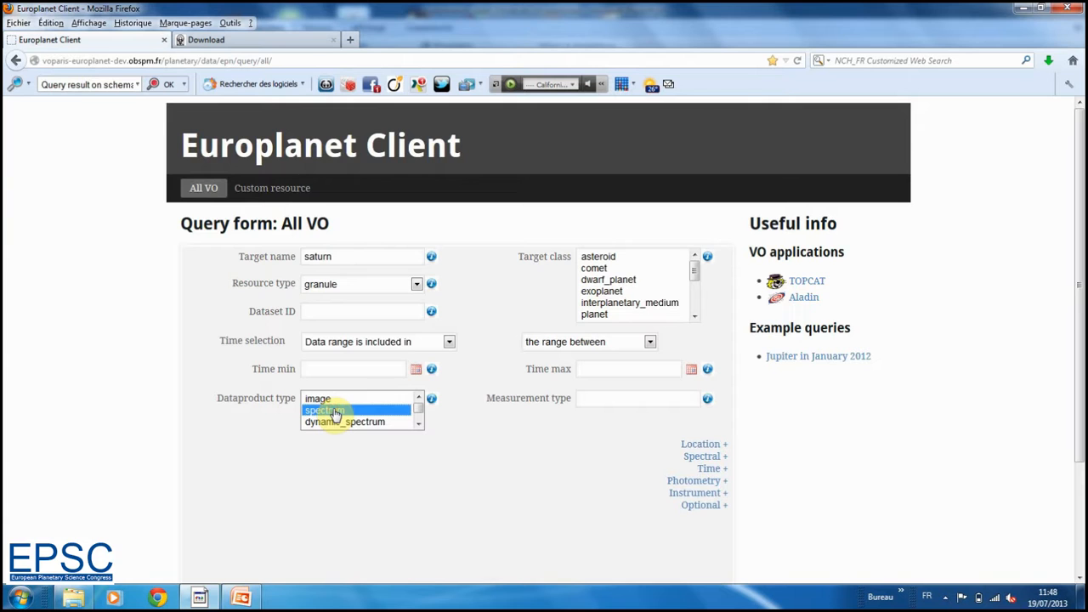
scroll(270, 462, down, 3)
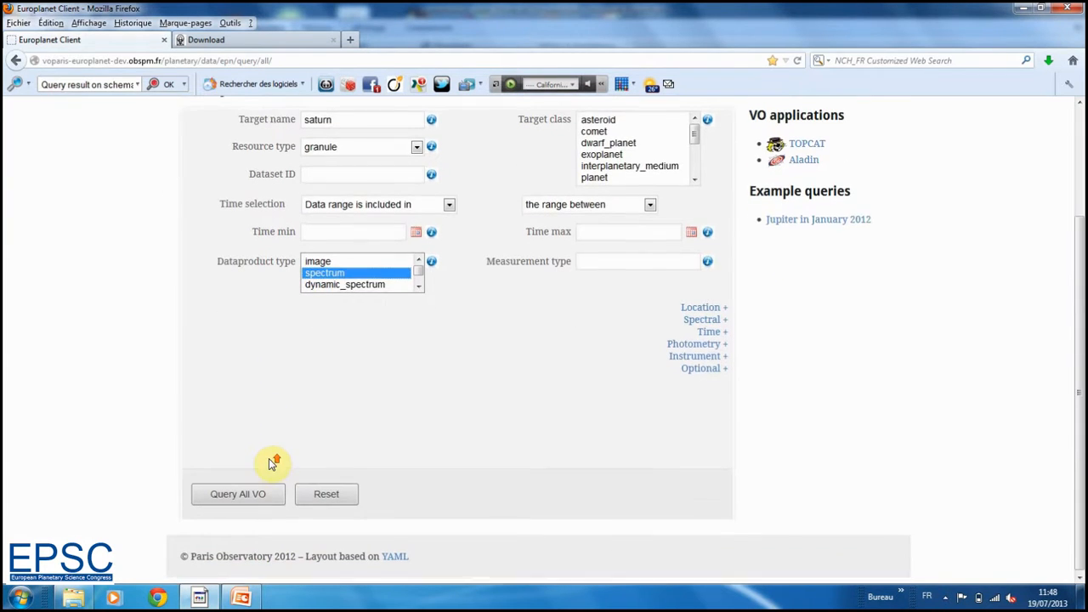
click(259, 504)
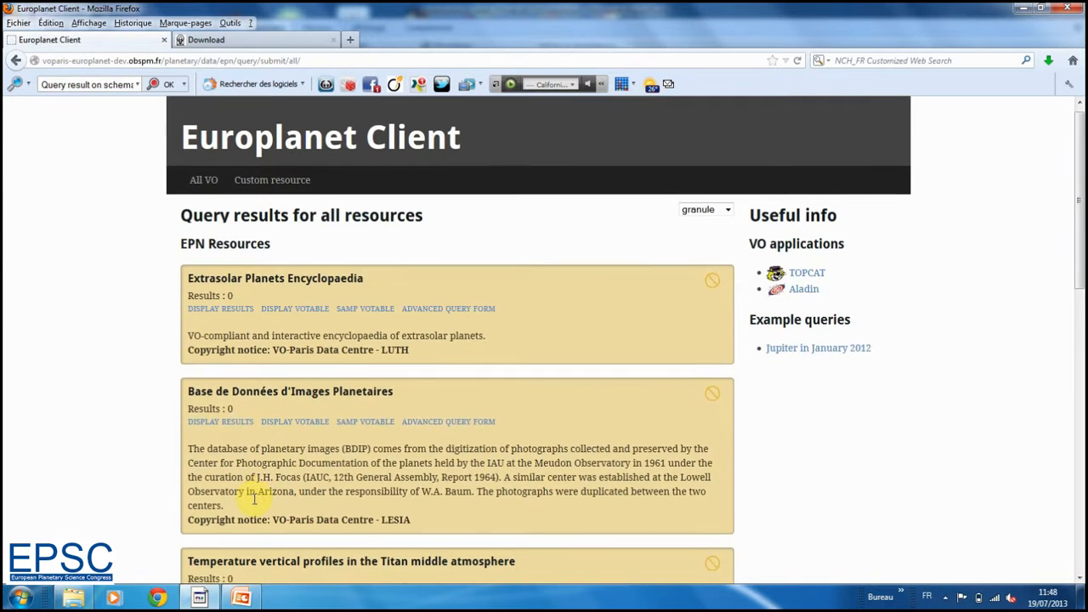
Step: Display the Auroral Planetary Imaging and Spectroscopy results, show the instrument_host_name column and look through the listed spectra
scroll(255, 498, down, 5)
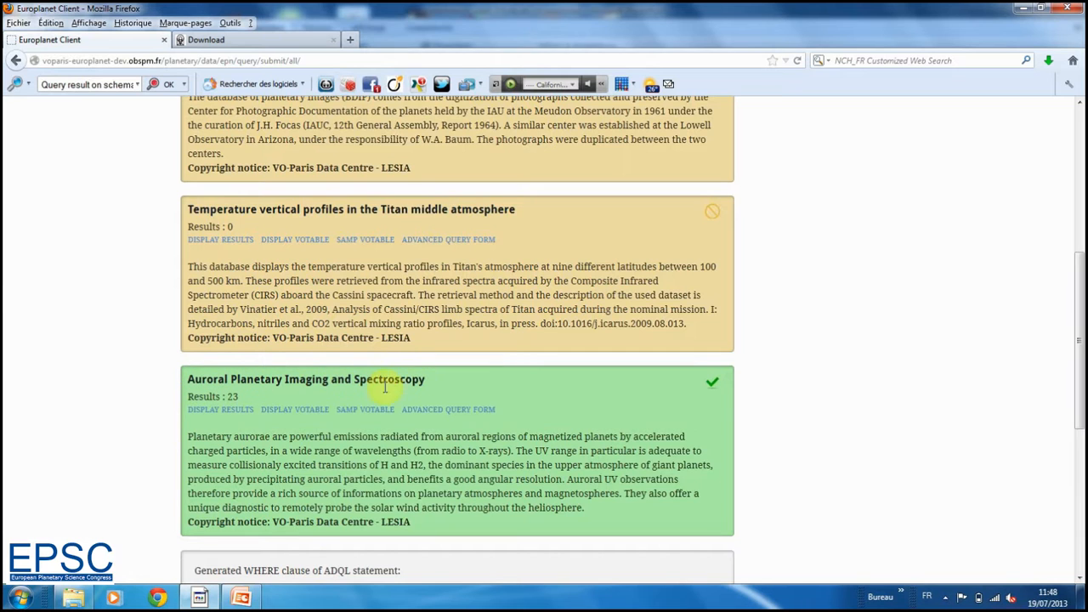
click(239, 409)
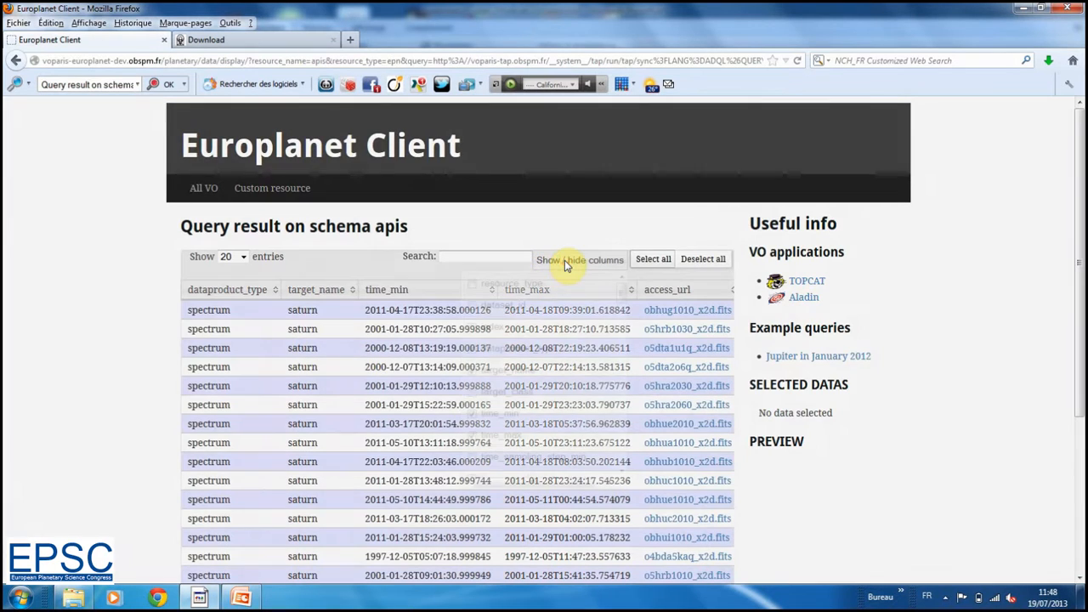
click(566, 261)
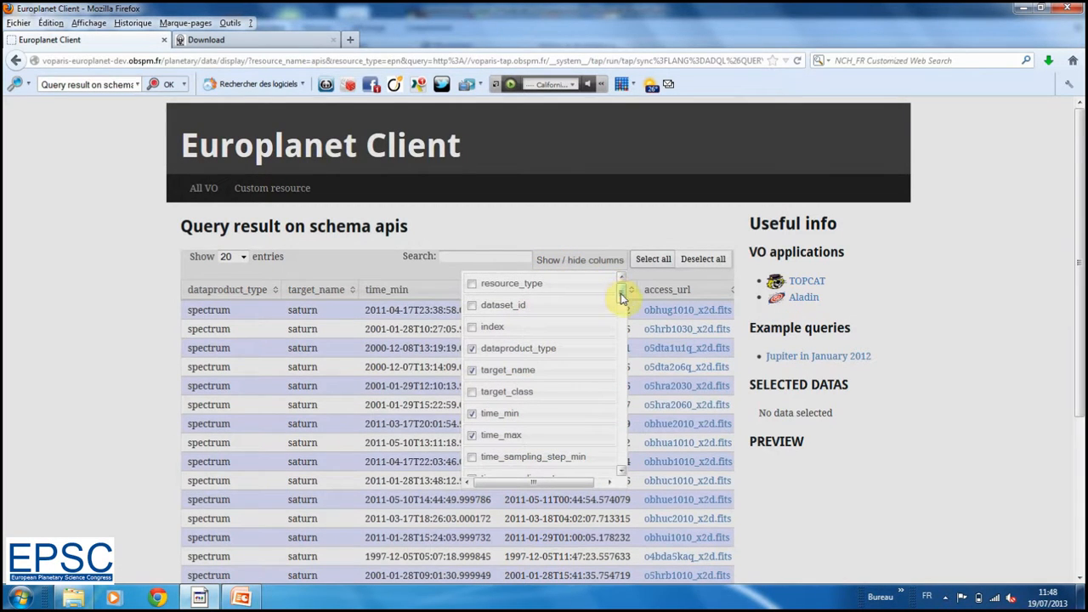
drag(621, 297, 626, 384)
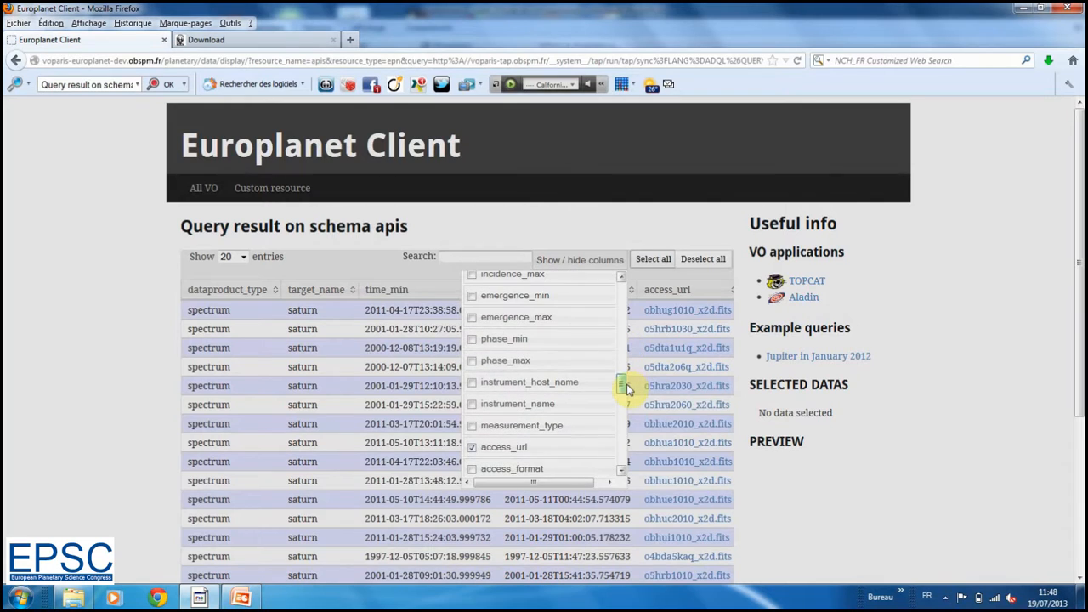
click(471, 385)
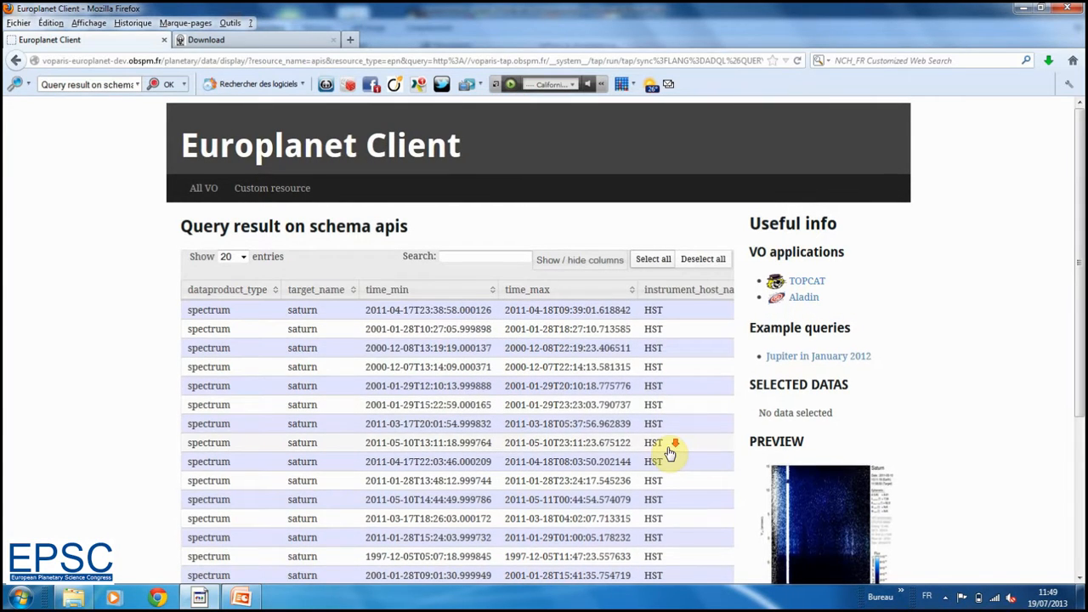
scroll(669, 453, down, 4)
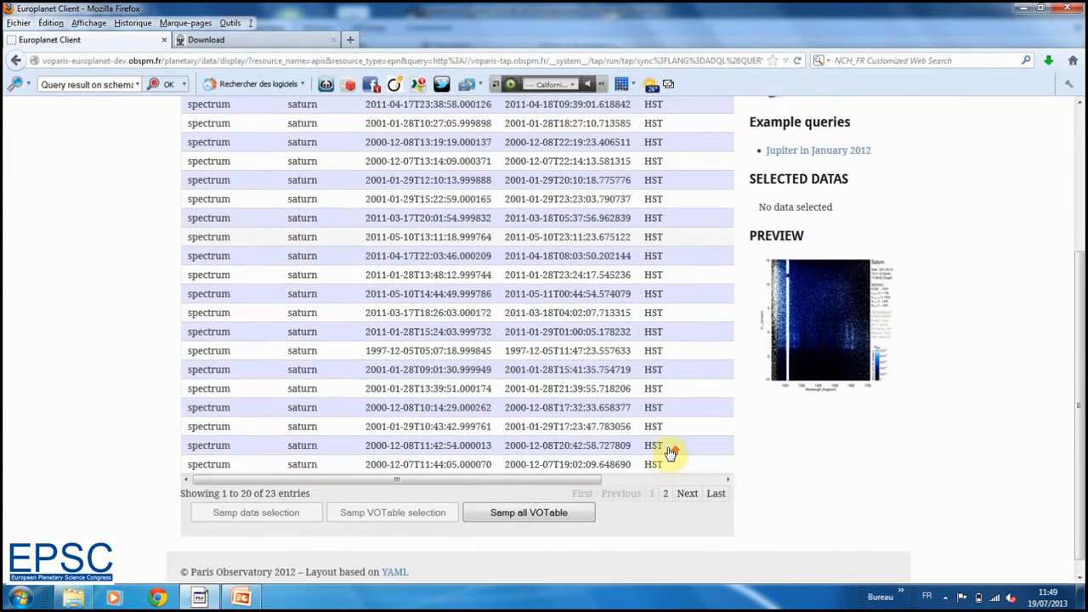
scroll(670, 453, up, 1)
Step: Launch Specview and send it the Saturn spectrum starting 1997-12-05 from the Europlanet results, authorising the SAMP connection
click(287, 44)
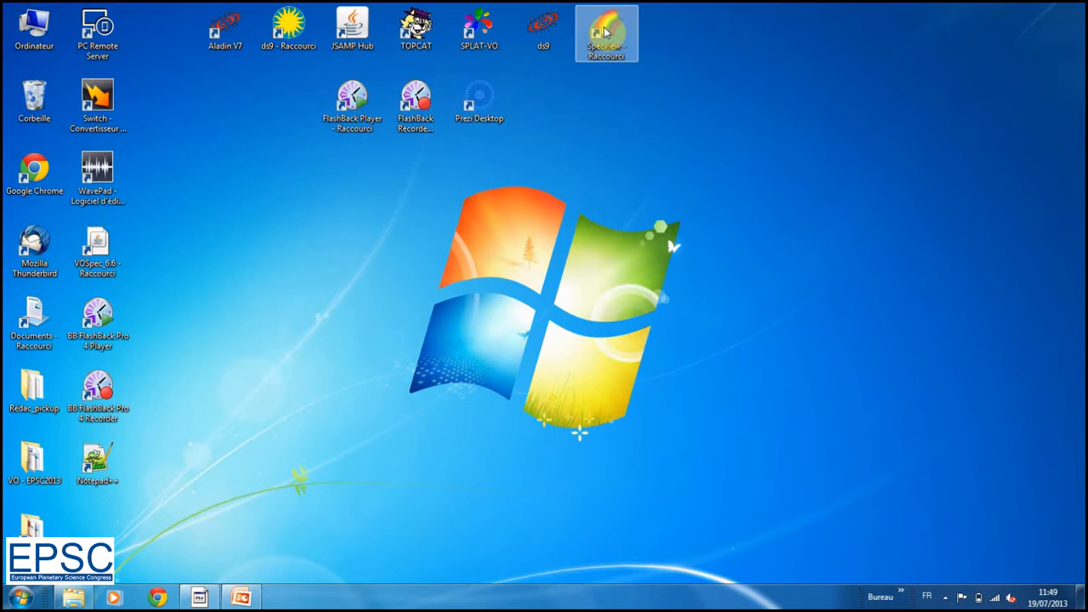
double_click(605, 33)
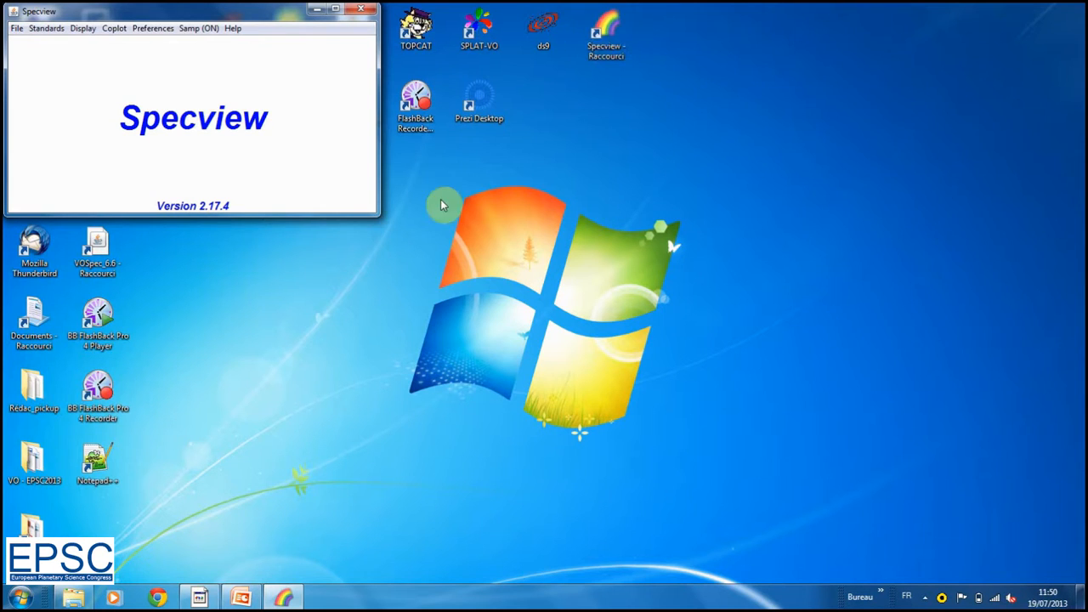
click(188, 593)
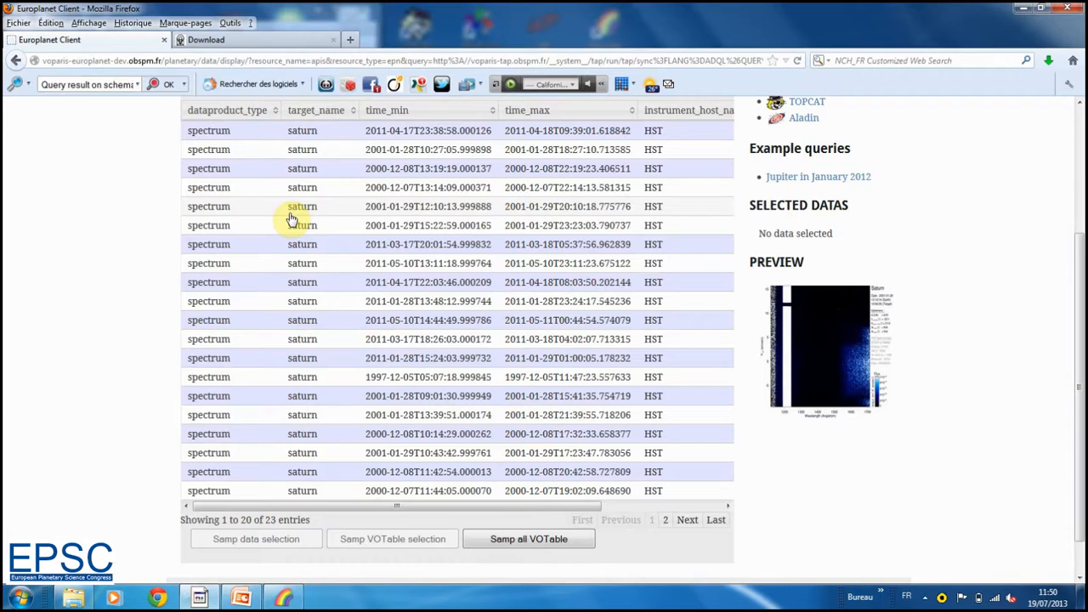
click(372, 377)
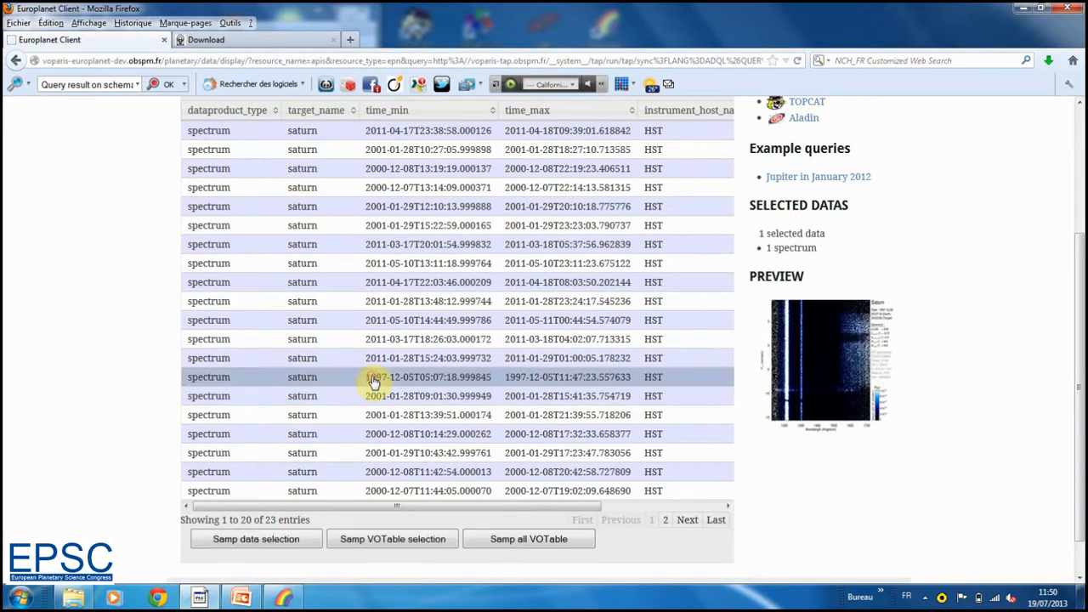
click(270, 542)
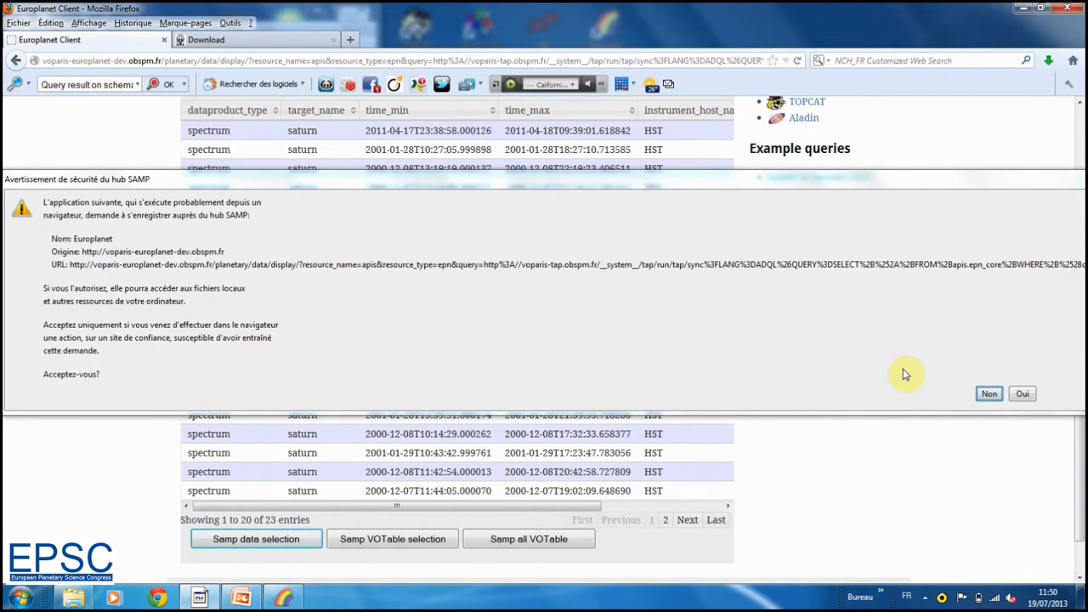
click(1024, 396)
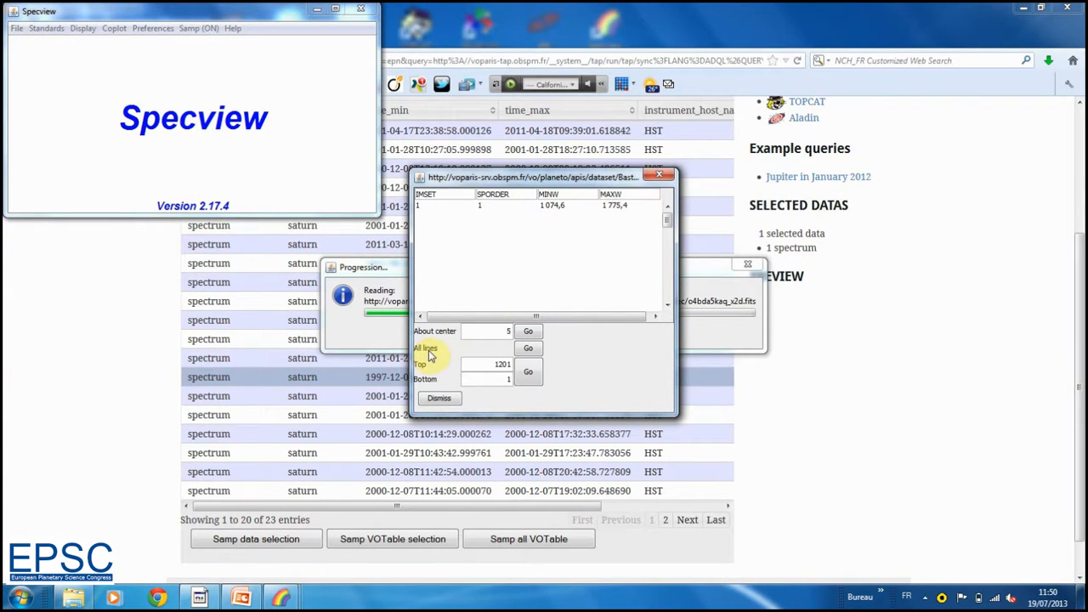
Step: Plot the spectrum using all lines and place two wavelength cursors and a flux cursor at about 6.86e-13
click(529, 351)
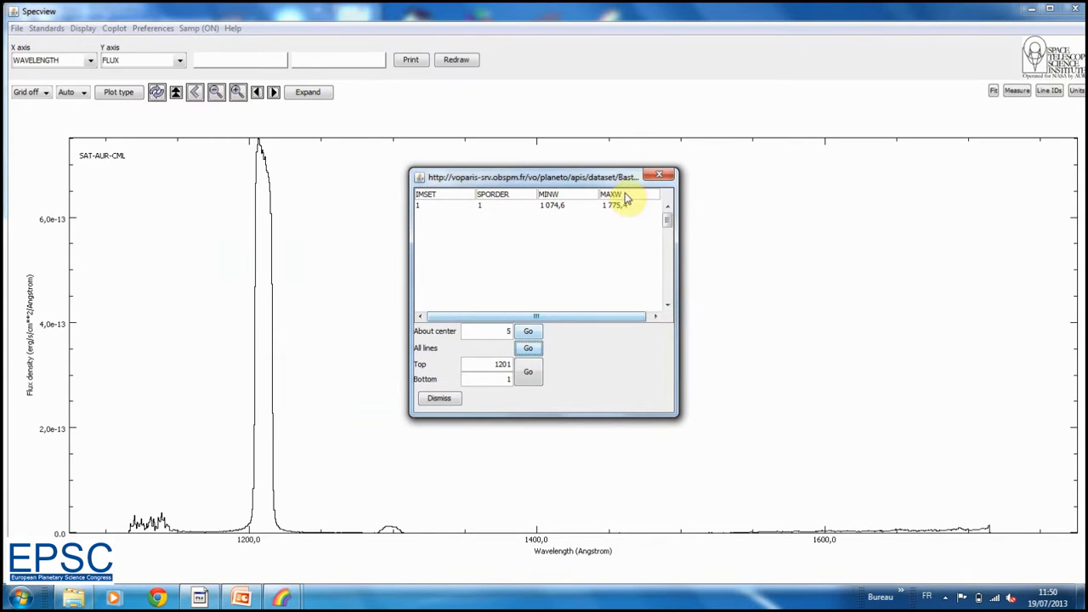
click(656, 173)
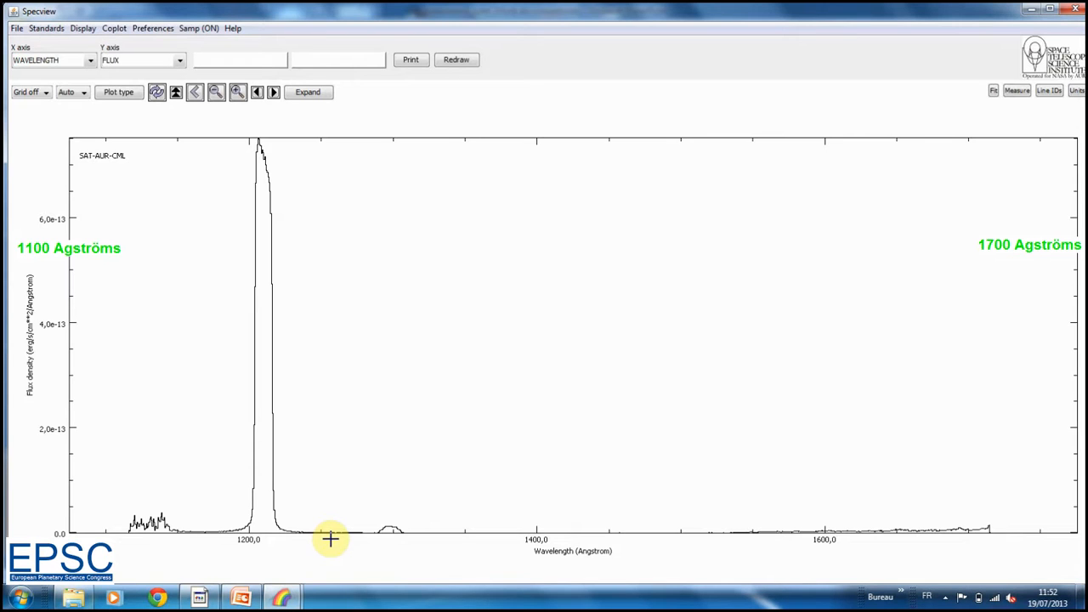
mouse_move(330, 538)
mouse_down()
mouse_move(315, 532)
mouse_move(245, 328)
mouse_move(282, 334)
mouse_move(259, 332)
mouse_up()
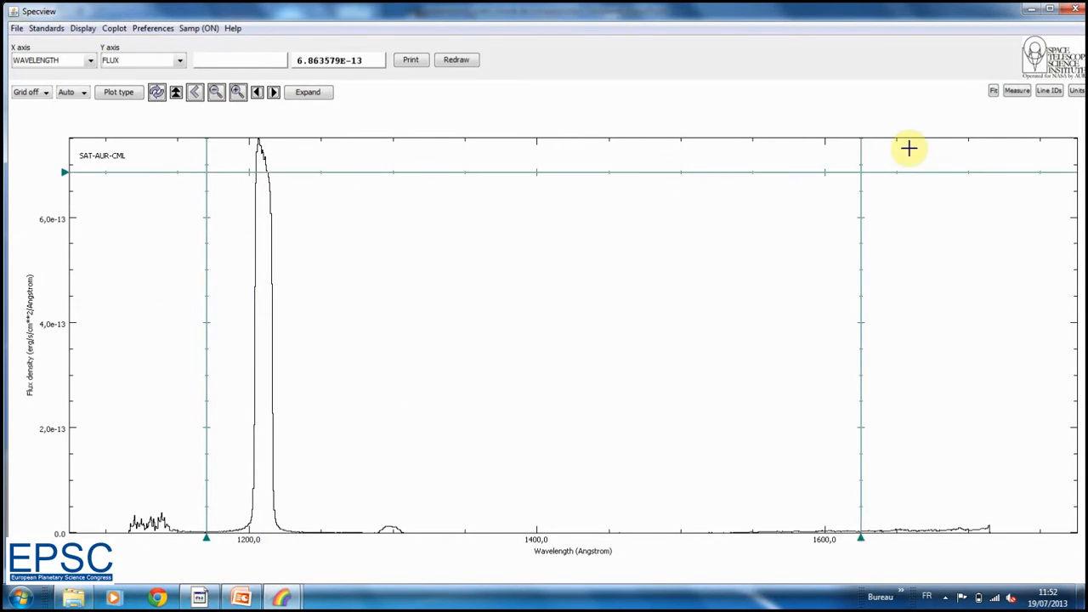
Step: Open the spectrum's line identification, disable VAMDC and confirm Chianti as the selected data source
click(1052, 92)
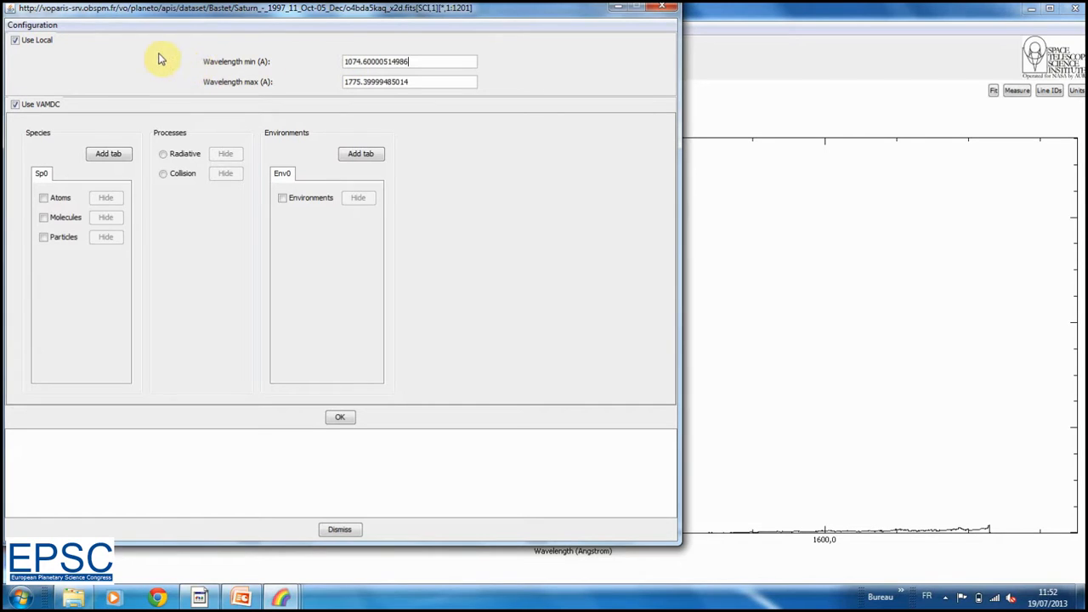
click(13, 106)
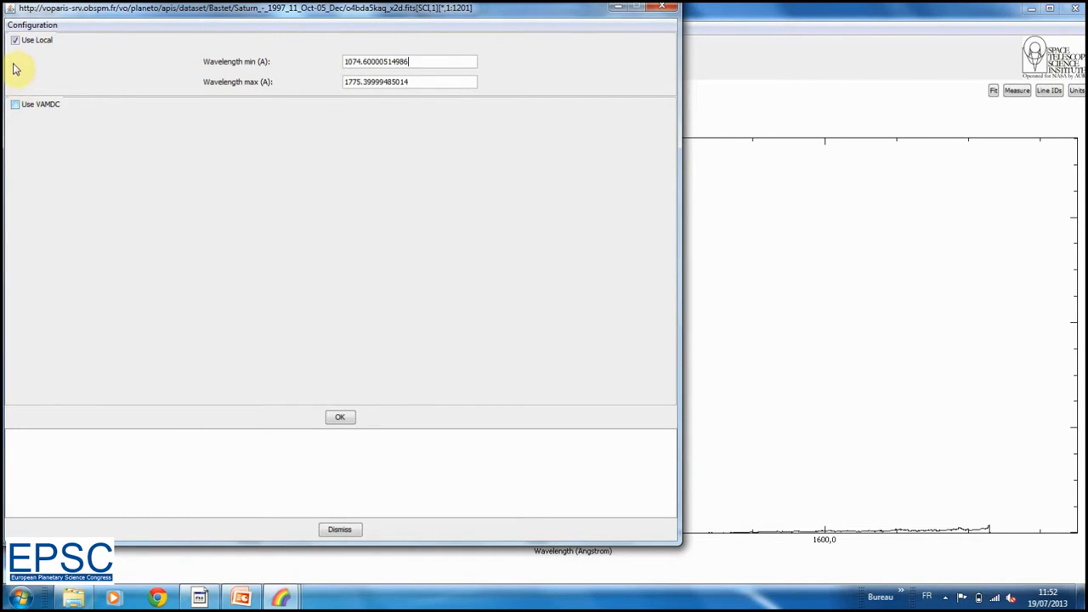
click(34, 25)
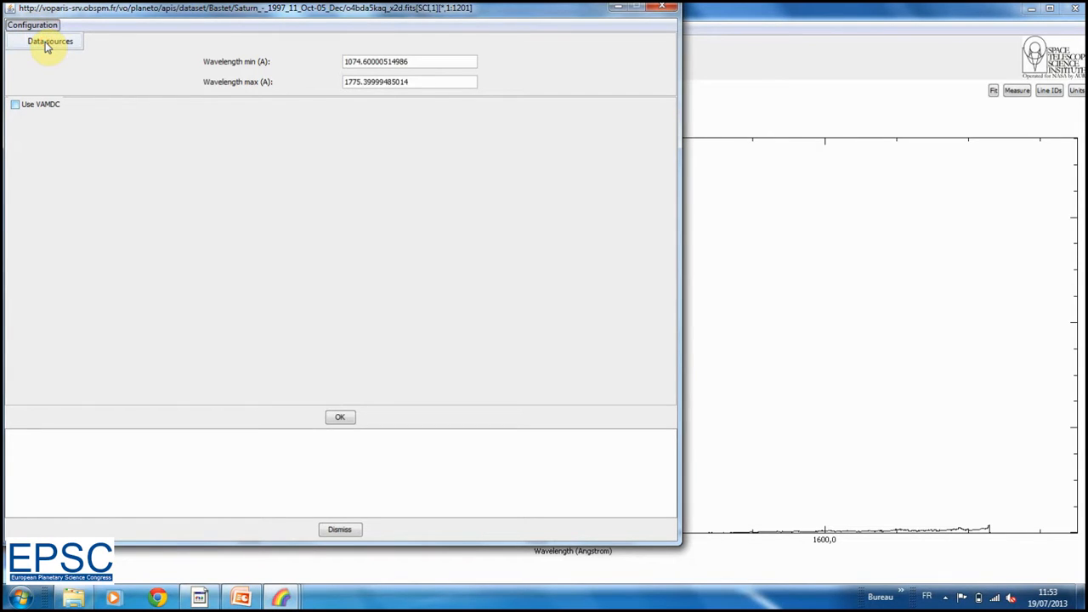
click(48, 43)
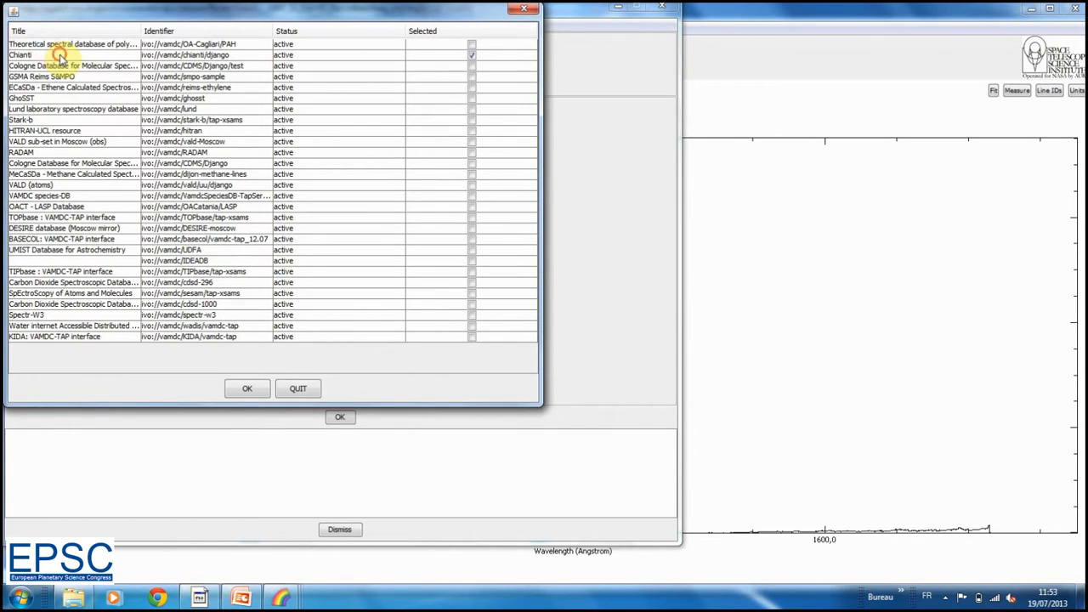
click(61, 56)
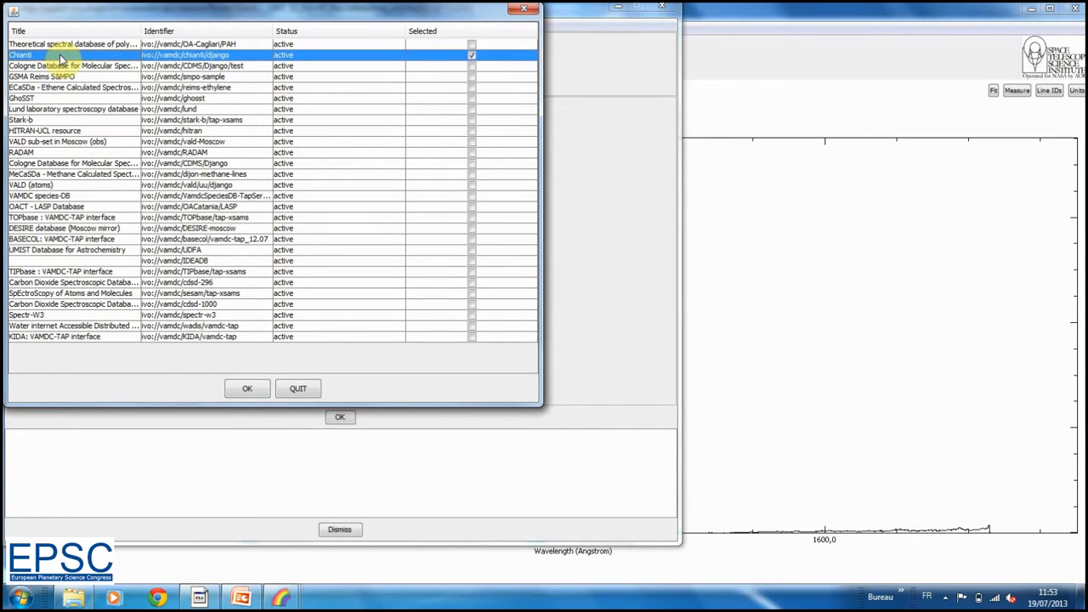
click(247, 390)
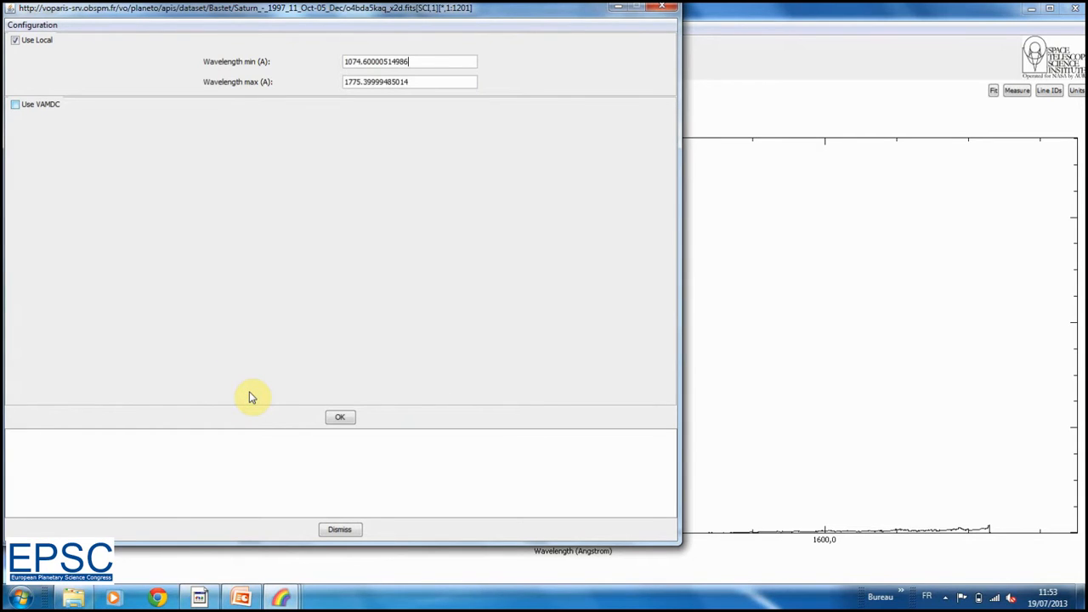
Step: List the local spectral lines for the preset wavelength range, draw the stellar La line at 1215.67 and close the line windows
click(345, 61)
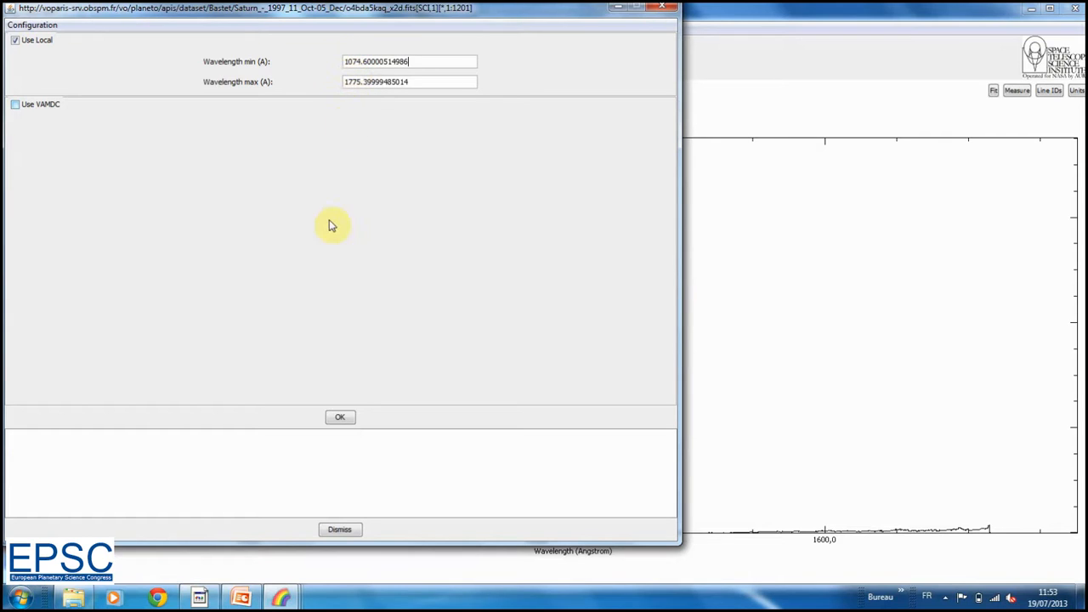
click(344, 420)
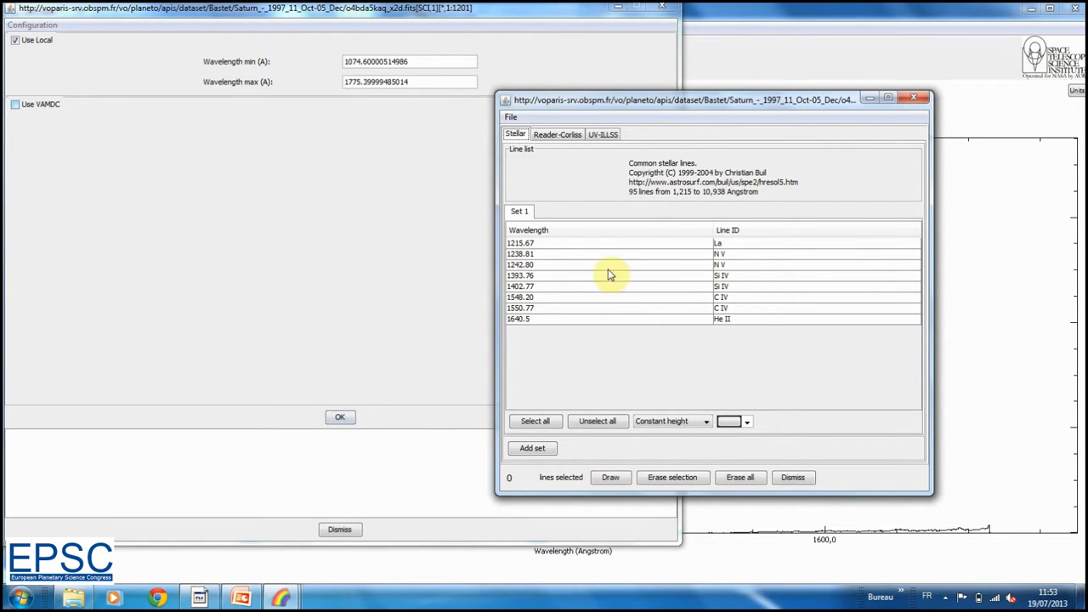
click(667, 243)
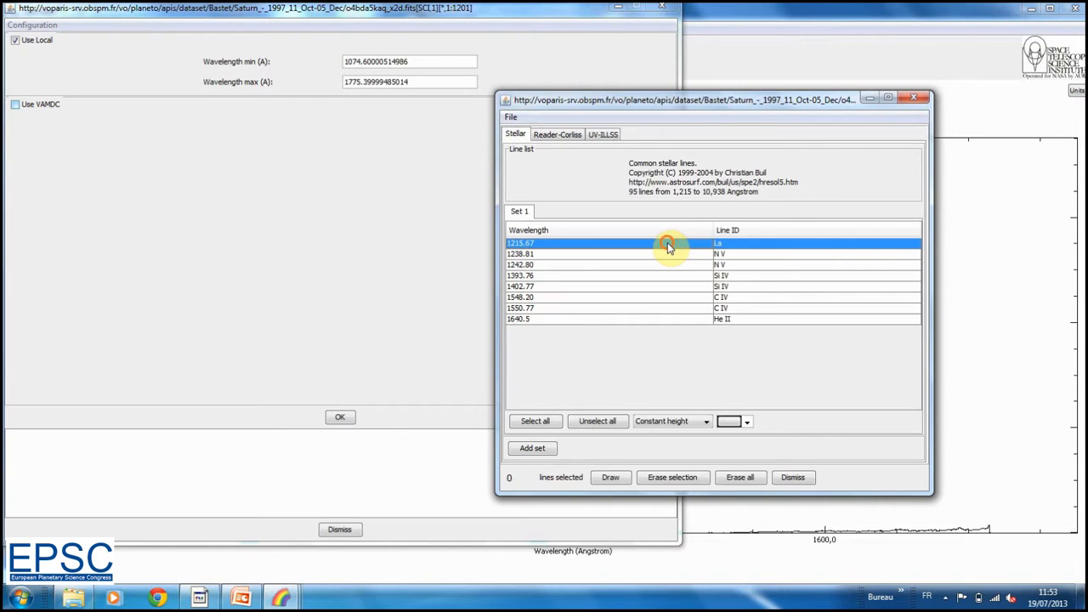
click(610, 478)
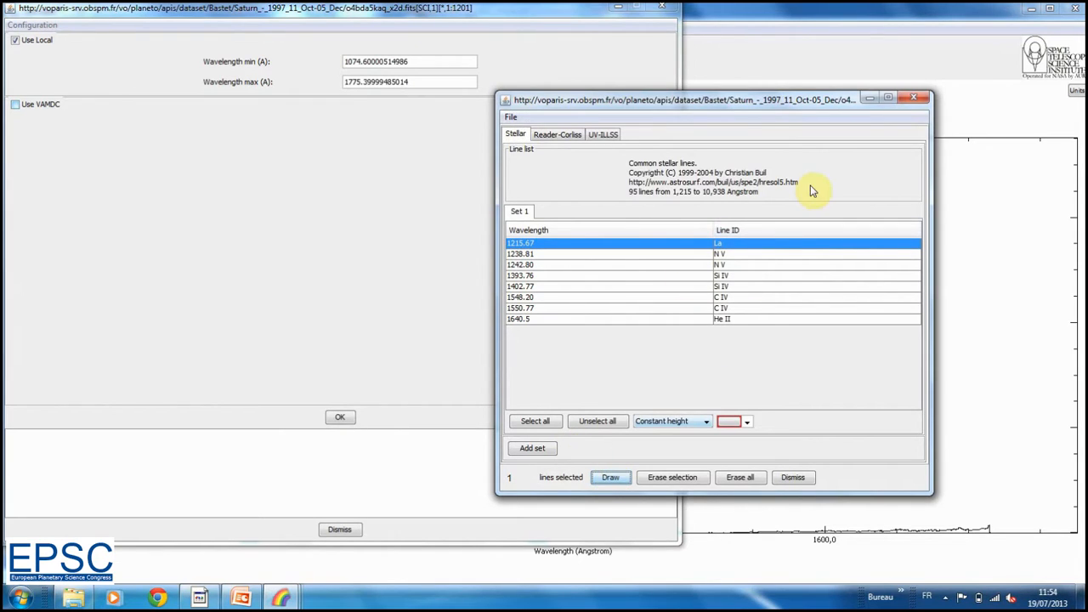
click(912, 96)
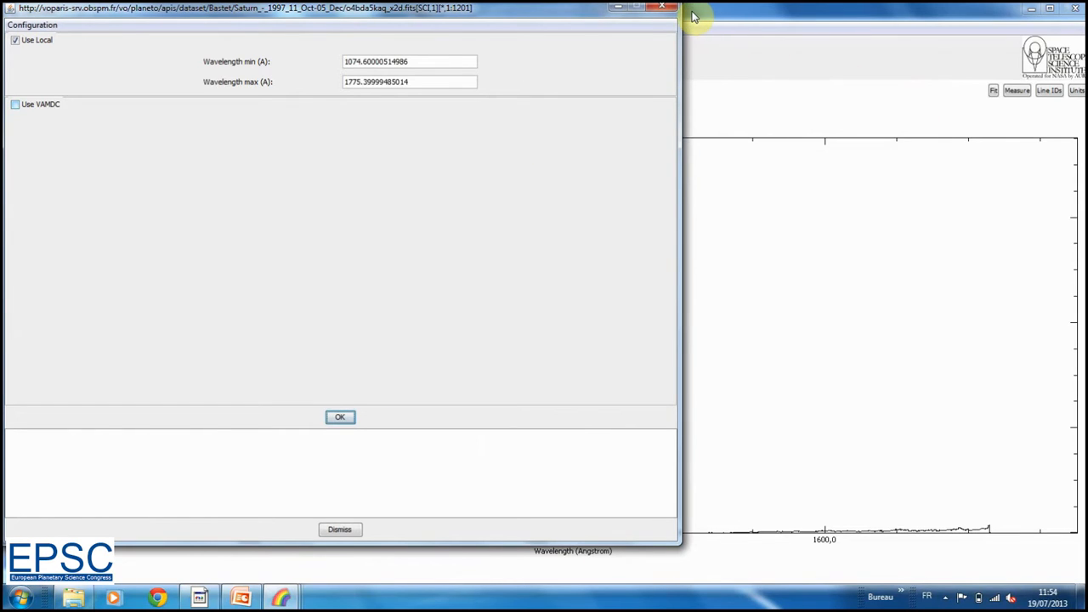
click(660, 11)
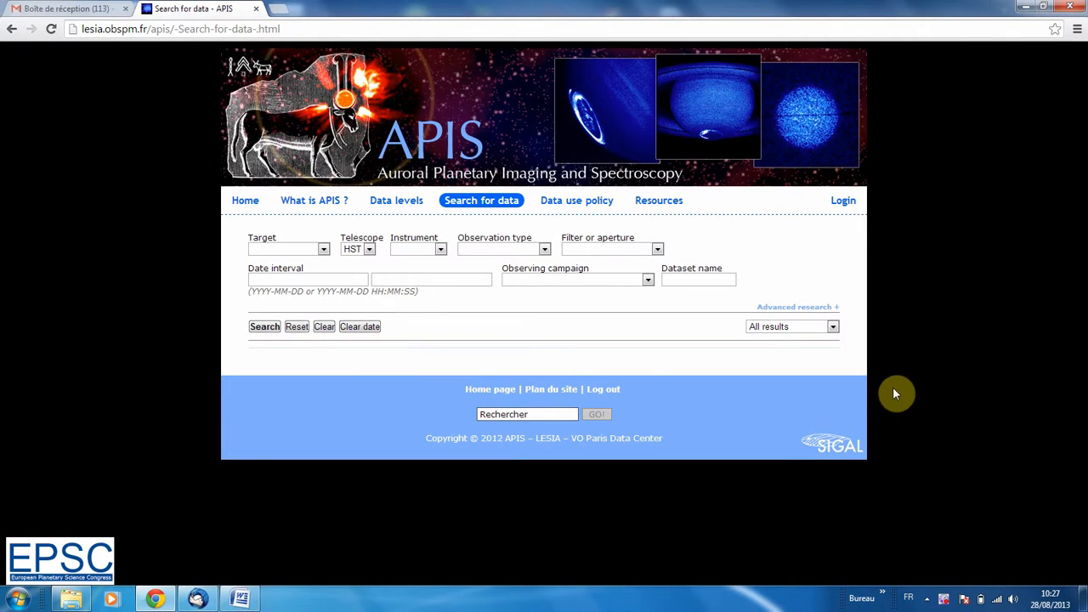
Step: Search the APIS database for spectroscopic observations with Saturn as the target and HST as the telescope
click(324, 249)
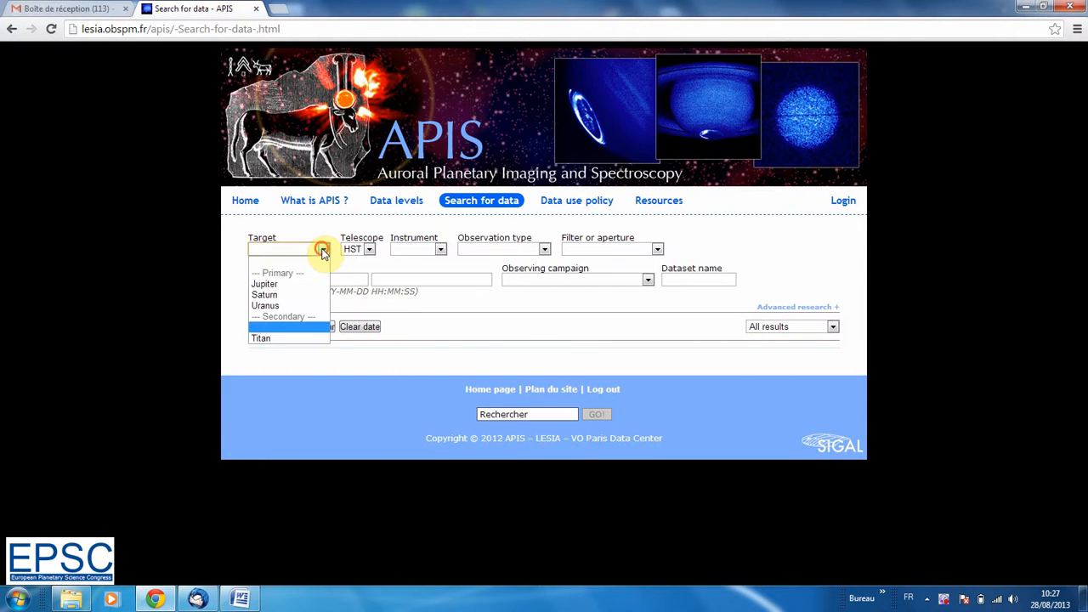
click(290, 295)
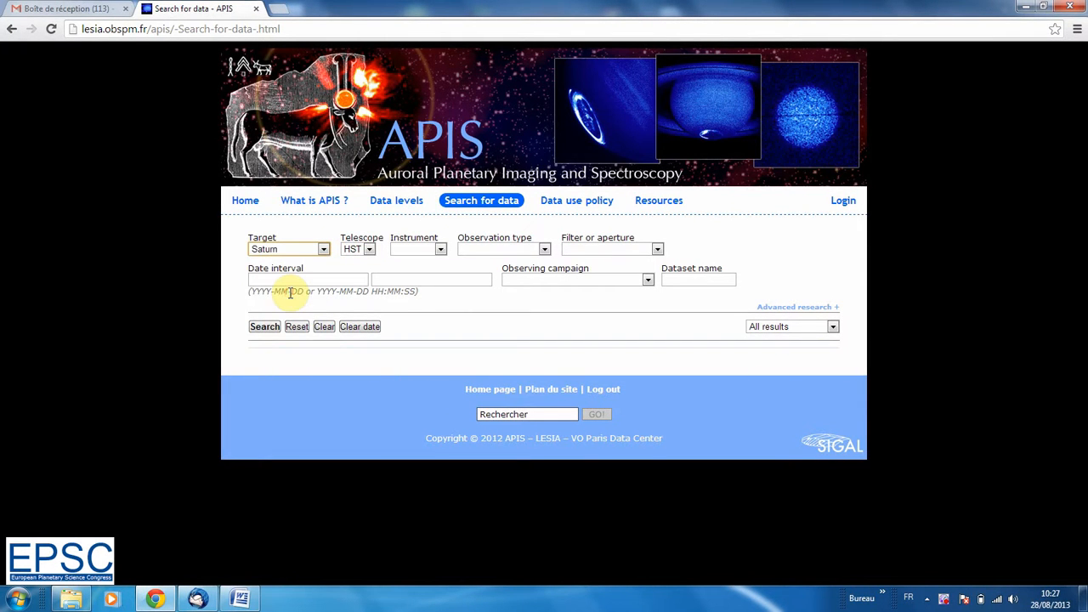
click(544, 251)
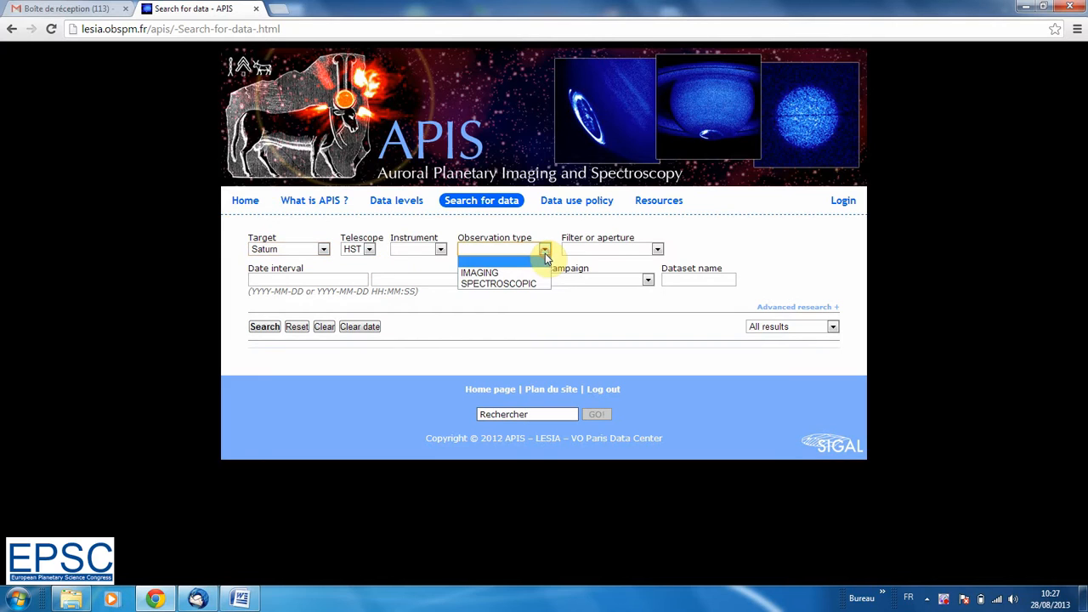
click(519, 286)
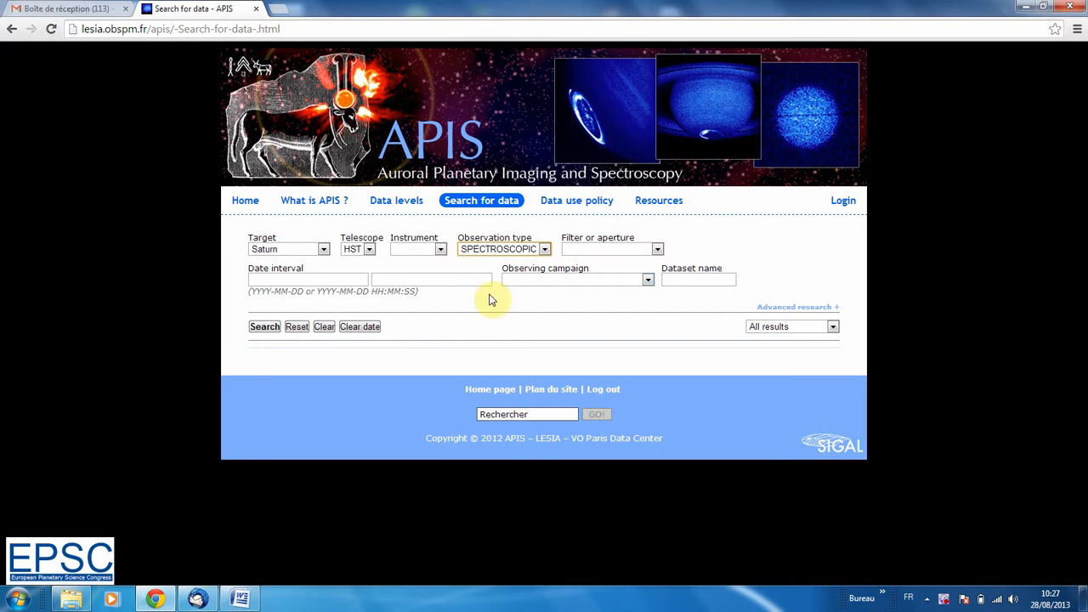
click(256, 330)
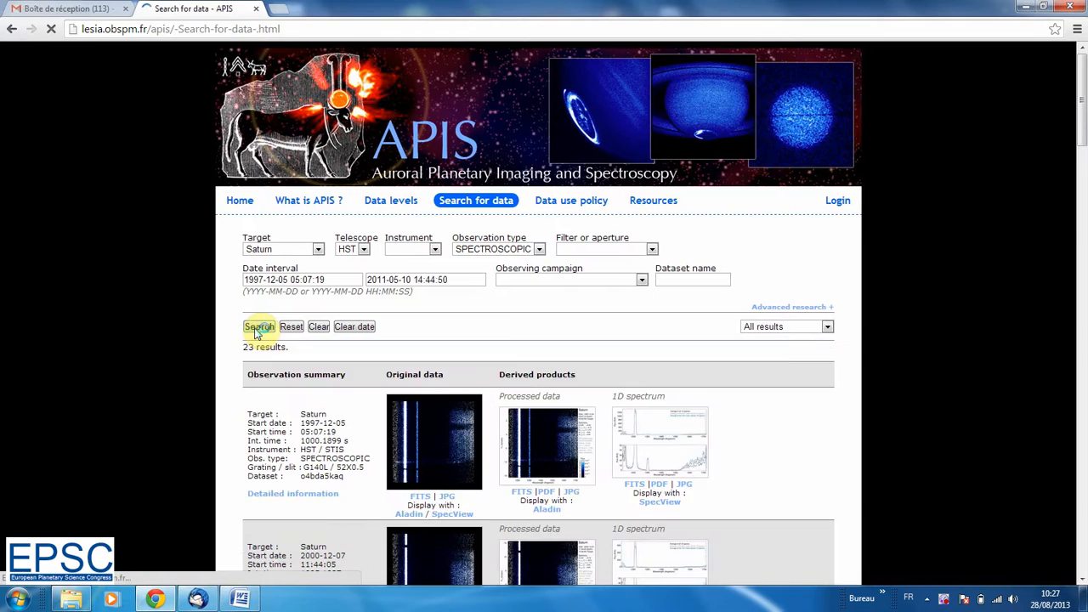
middle_click(257, 336)
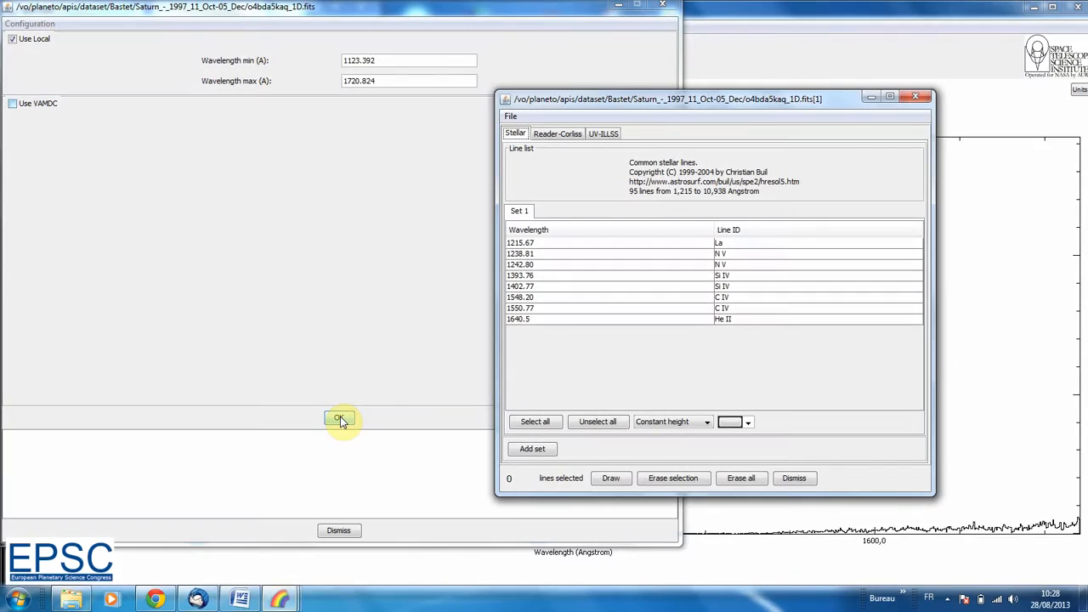
Step: In Specview, draw the stellar La line at 1215.67 on the APIS Saturn spectrum and bring its plot to the front
click(720, 244)
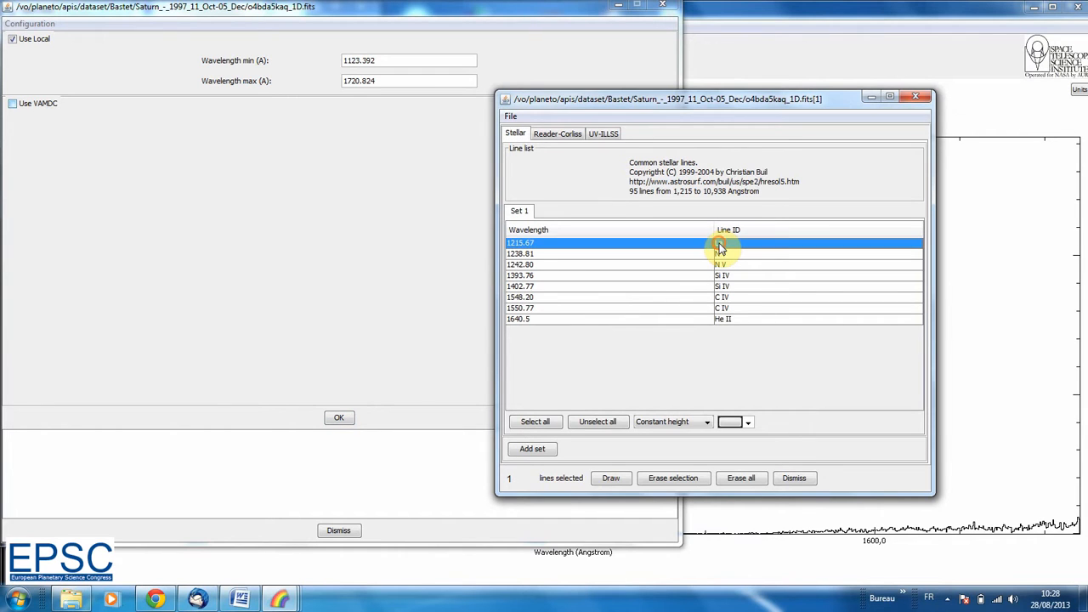
click(612, 481)
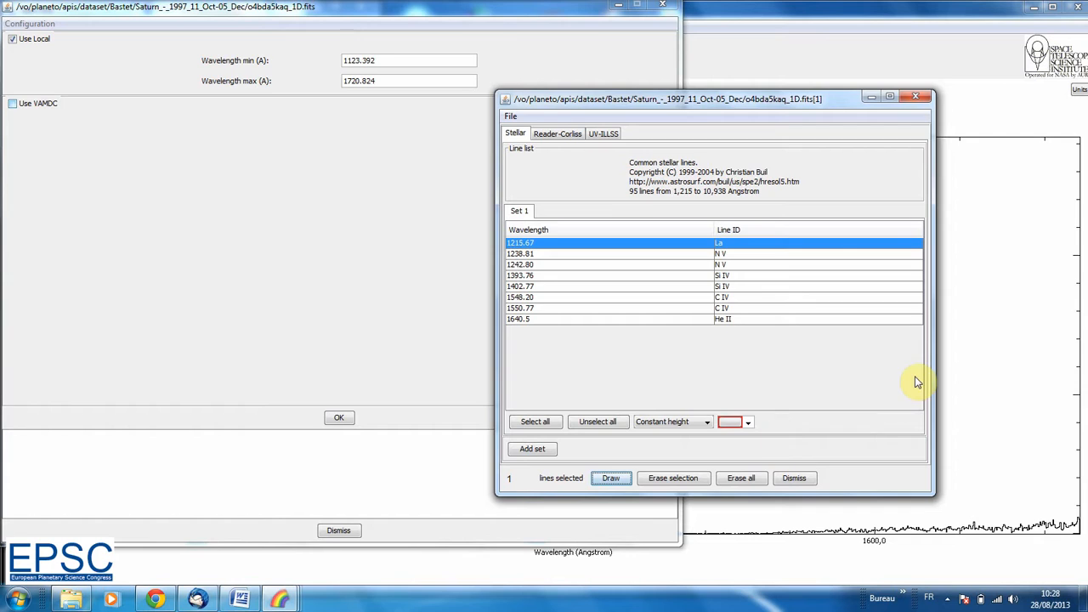
click(971, 357)
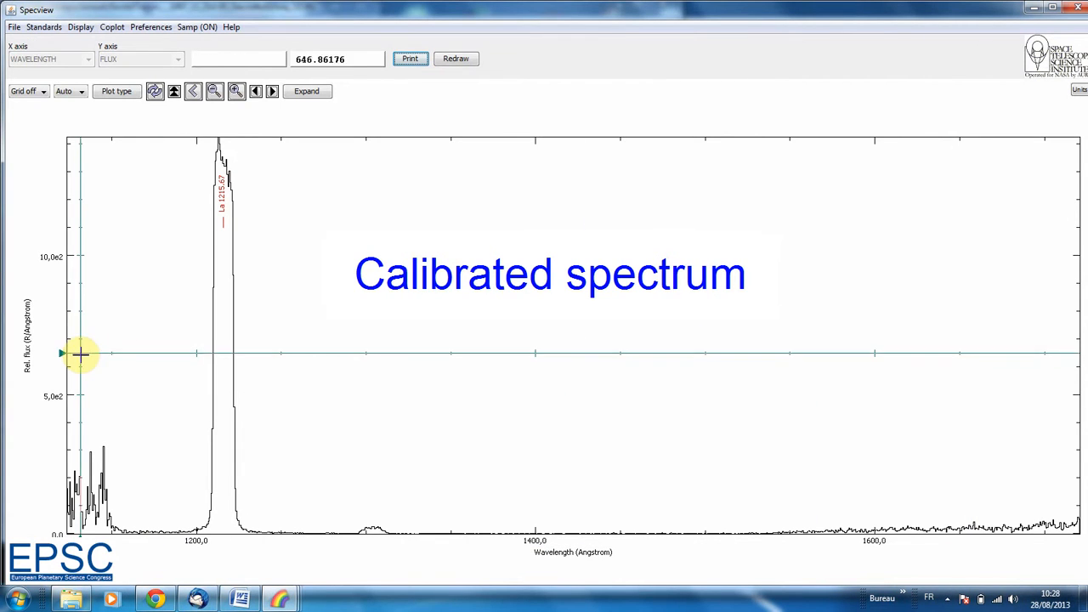